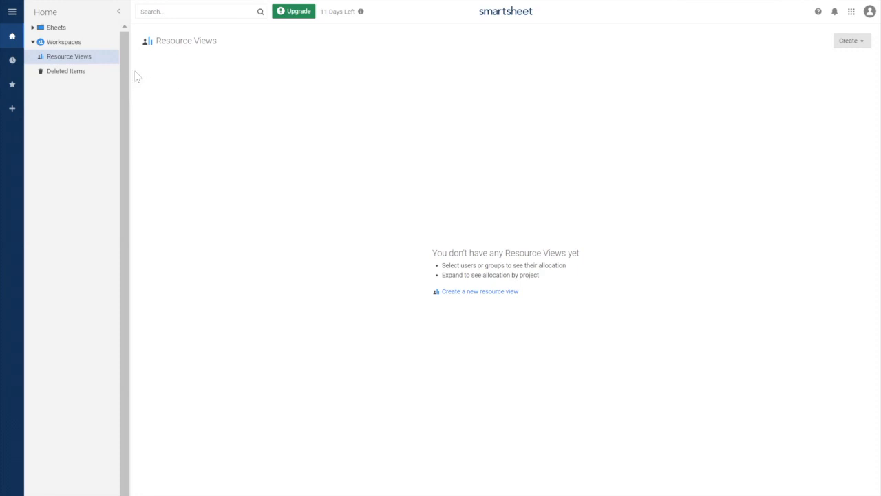
# Create a new workspace called 'Building a new house' from the Workspaces menu and open it
pyautogui.click(12, 14)
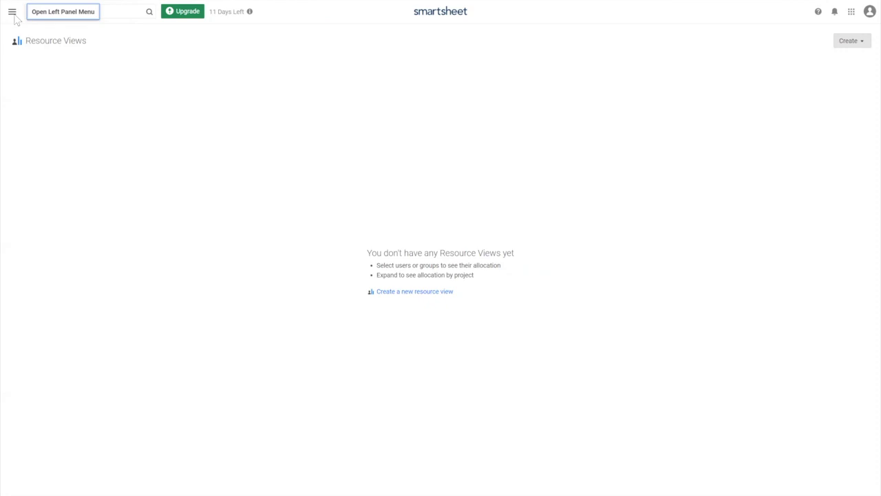
pyautogui.click(12, 14)
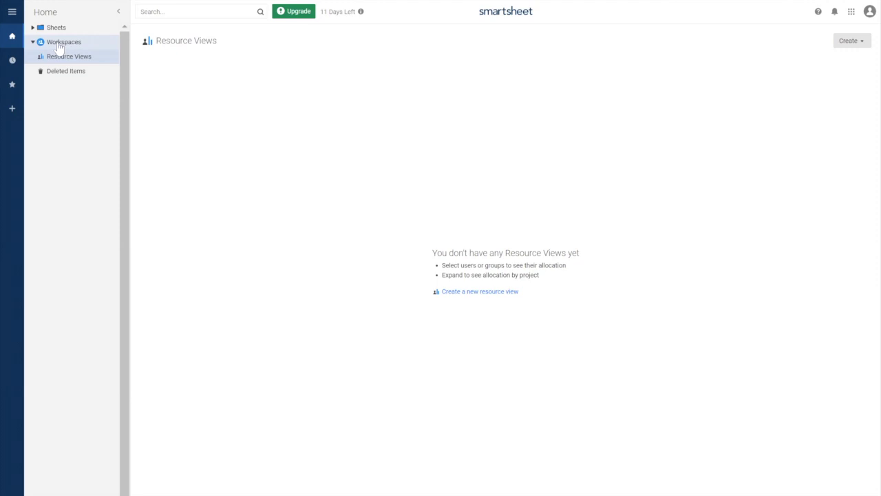
pyautogui.rightClick(59, 47)
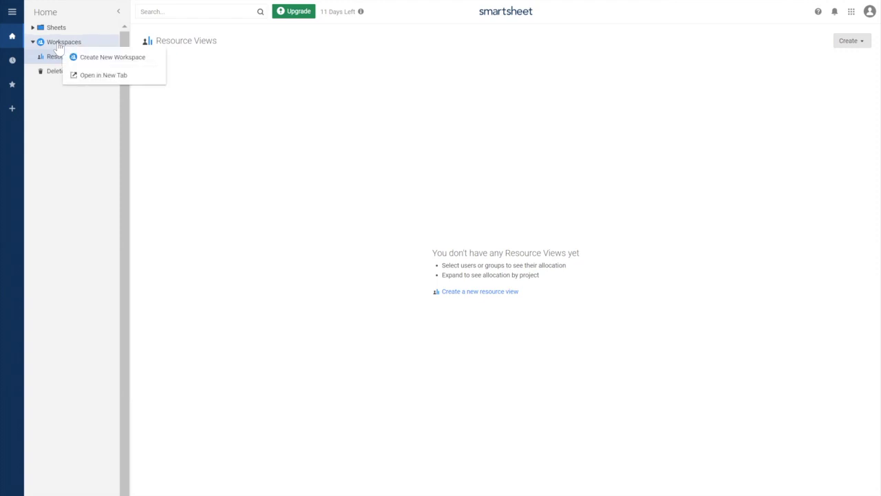
pyautogui.click(106, 58)
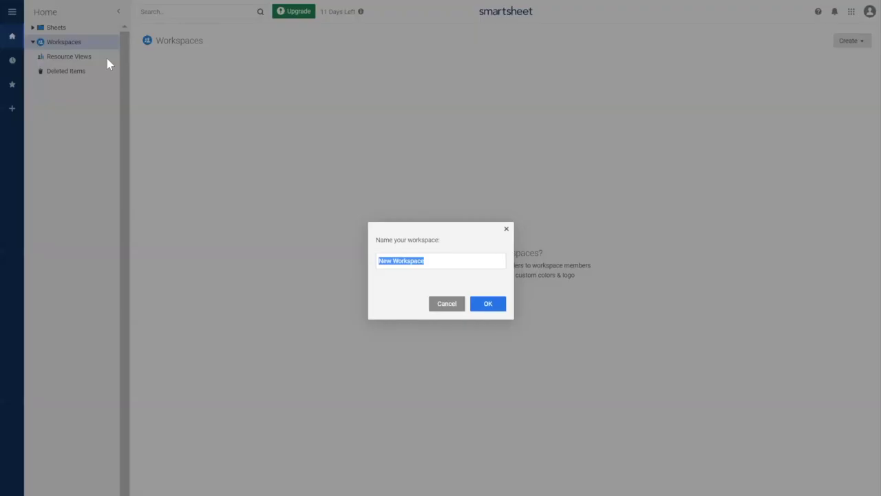
pyautogui.write('Building a new house')
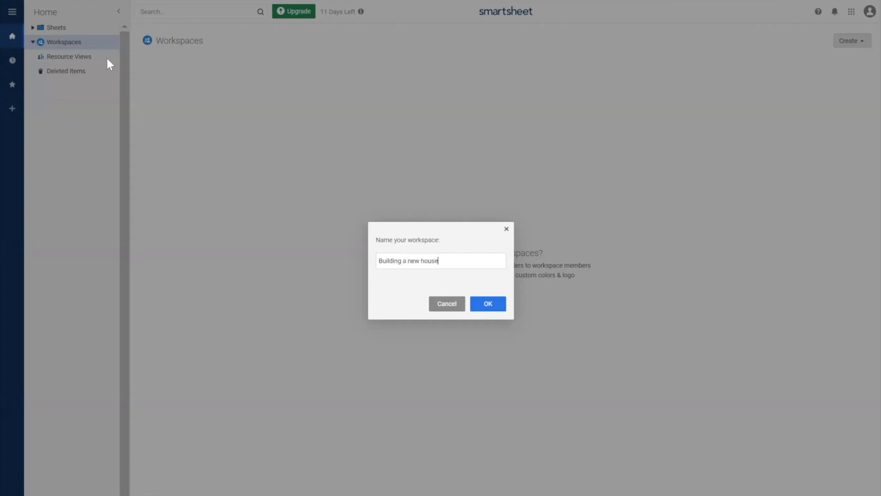
pyautogui.click(490, 303)
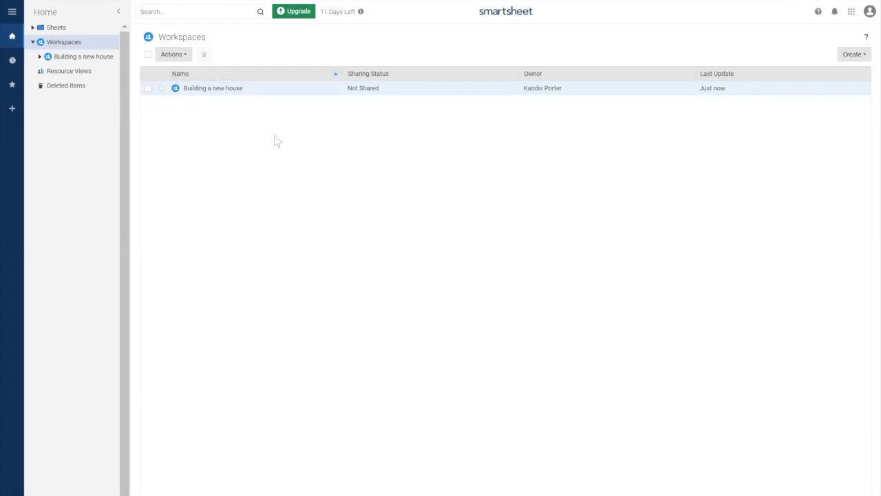
pyautogui.click(217, 90)
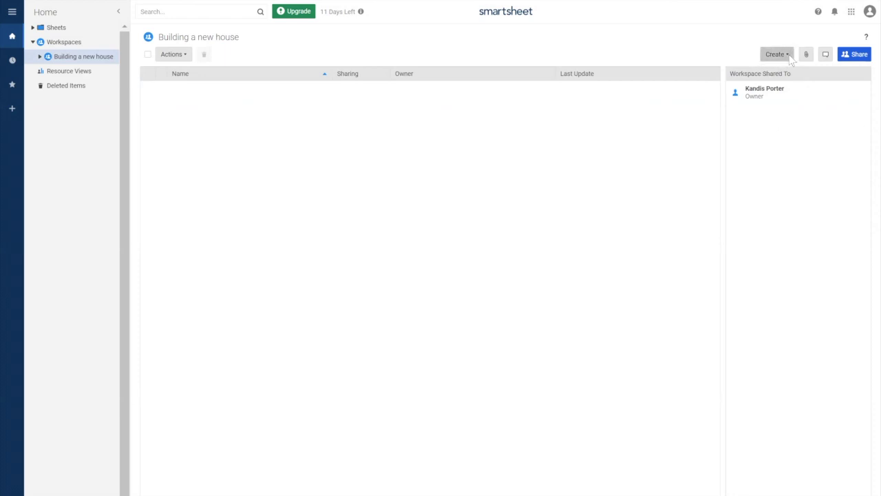
# Create a Project sheet named 'Building a new house - project plan' and open it
pyautogui.click(789, 56)
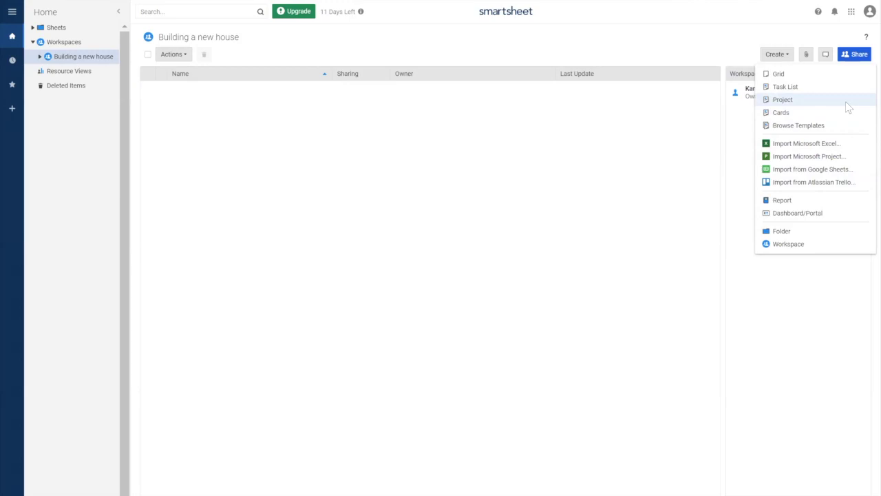
pyautogui.click(846, 101)
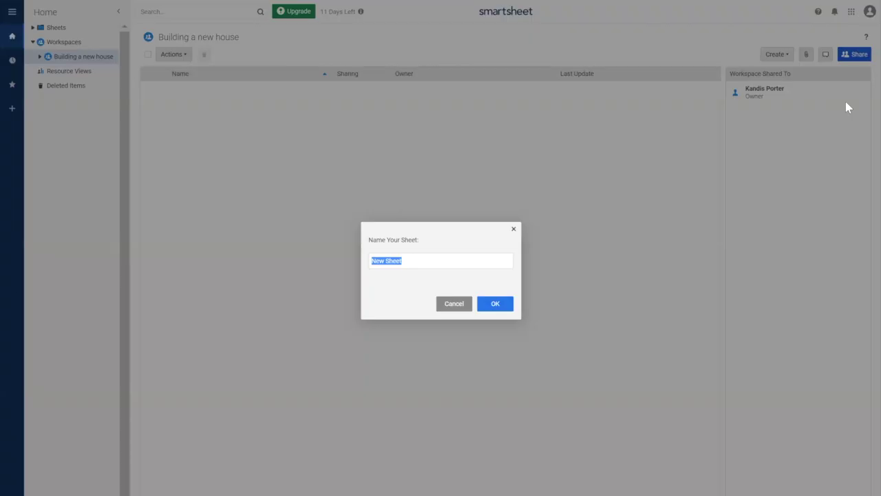
pyautogui.write('Building a new house - project plan')
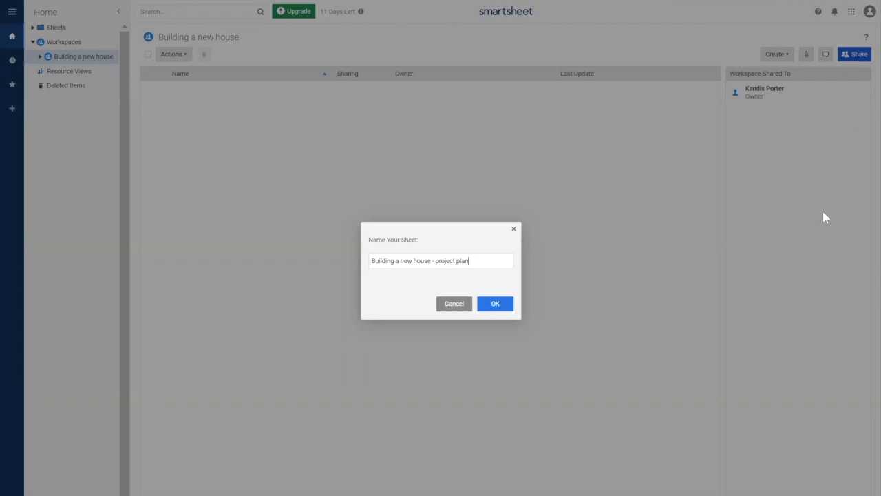
pyautogui.click(504, 305)
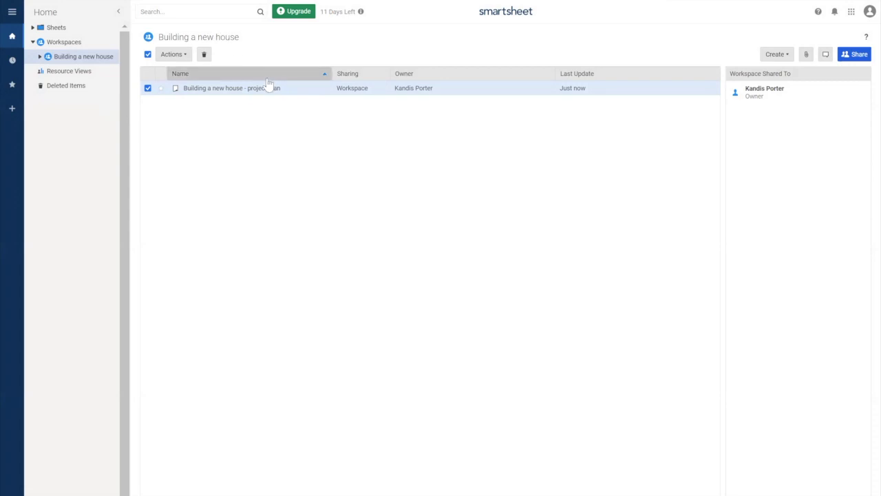
pyautogui.click(250, 91)
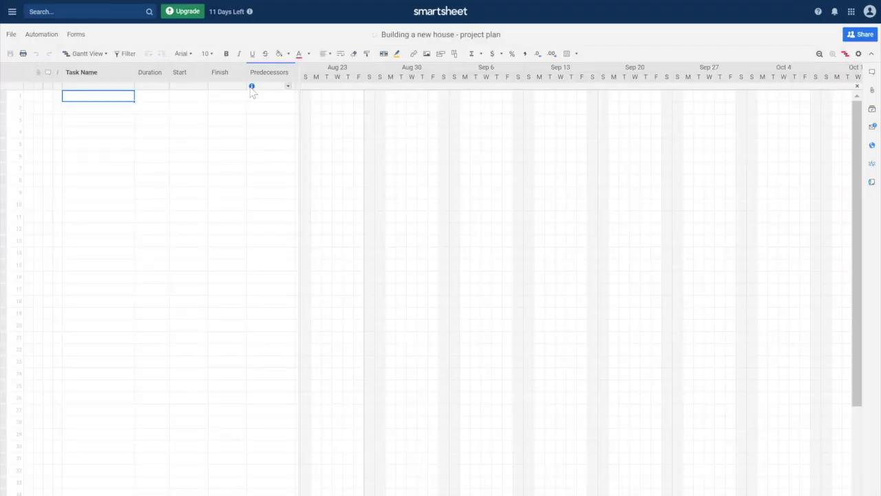
pyautogui.moveTo(252, 92)
# Switch the project plan from Gantt View to Grid View
pyautogui.click(107, 55)
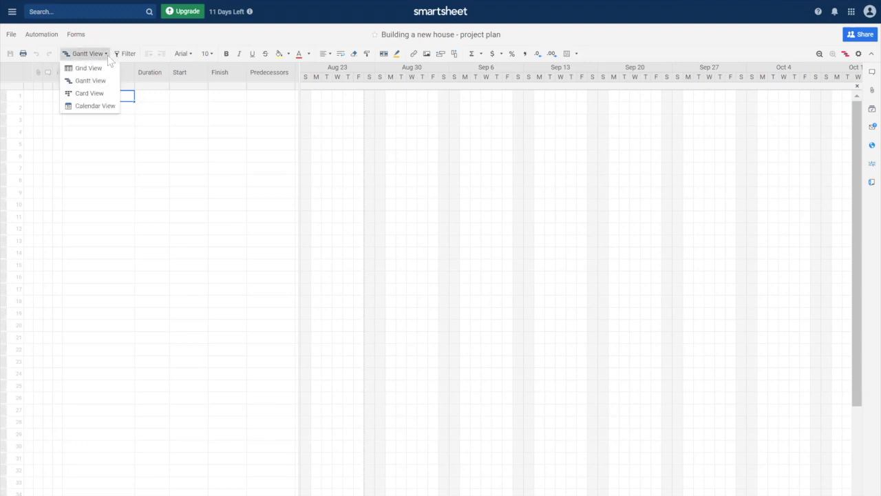
pyautogui.click(89, 68)
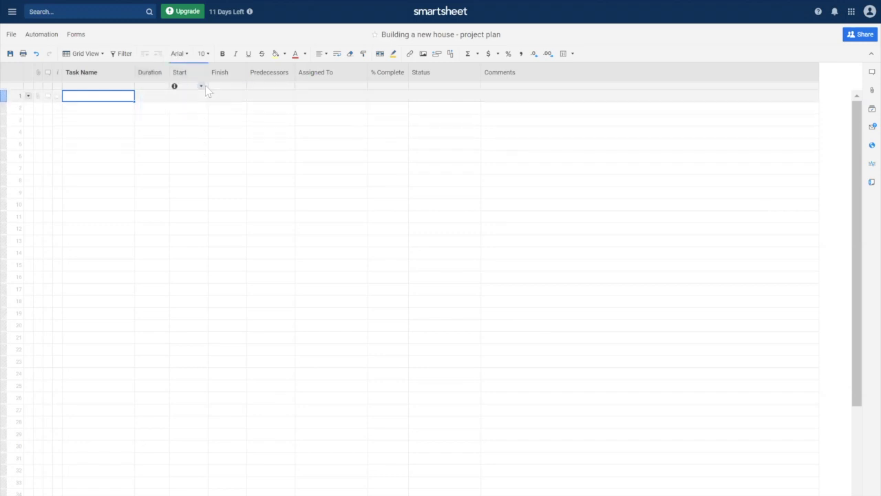
pyautogui.click(195, 97)
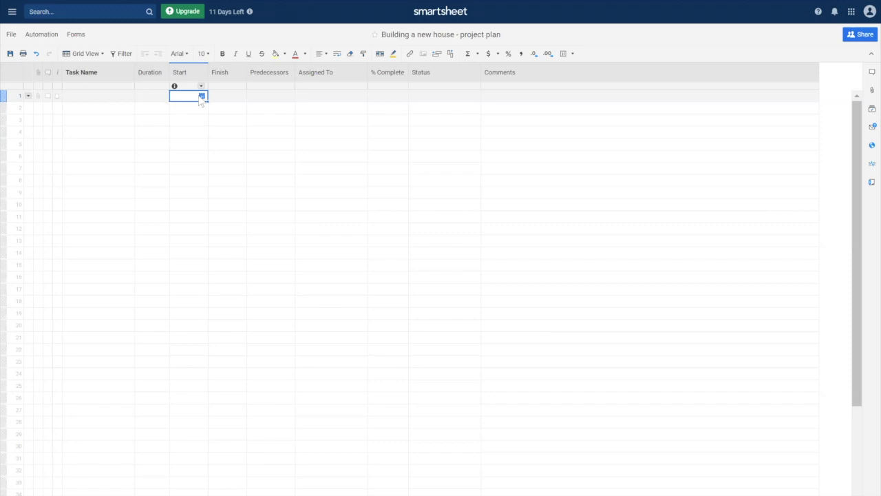
pyautogui.click(202, 96)
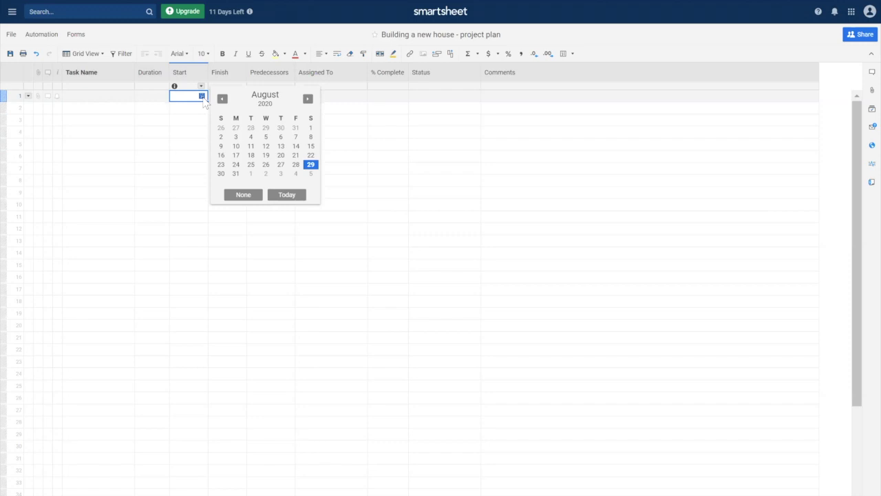
pyautogui.click(227, 71)
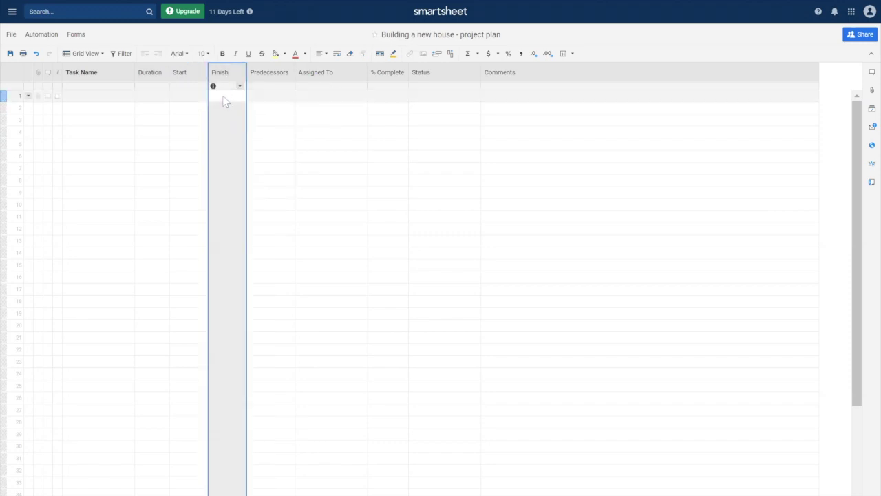
pyautogui.click(224, 97)
pyautogui.click(240, 96)
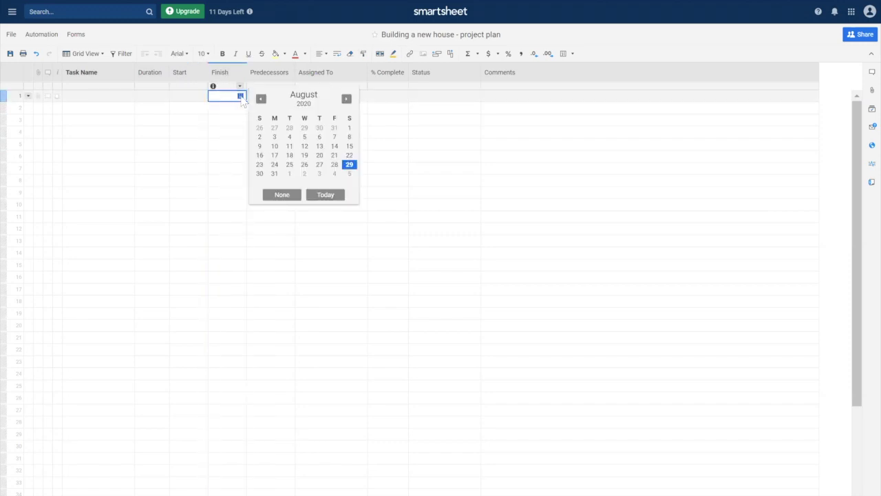
pyautogui.click(221, 136)
pyautogui.click(276, 96)
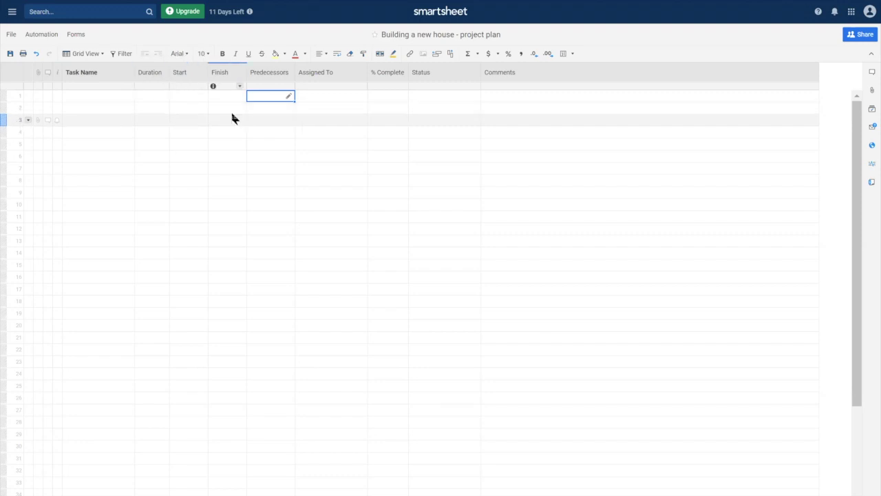
pyautogui.click(272, 110)
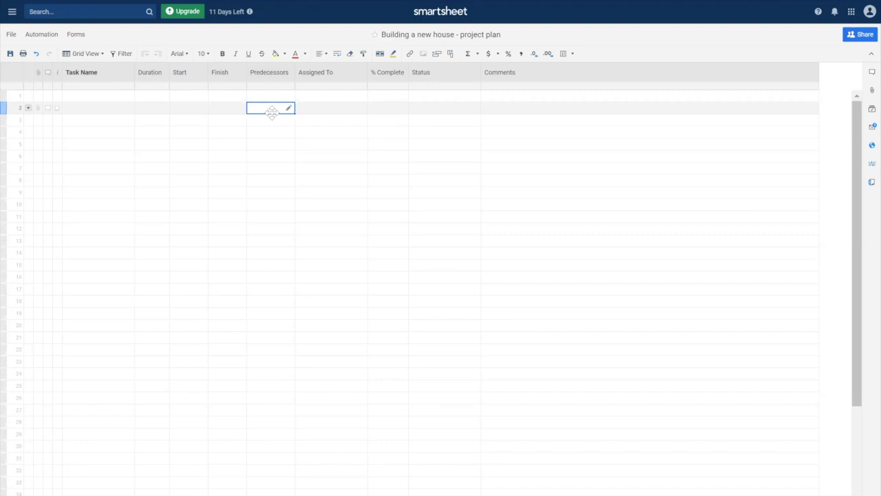
pyautogui.write('1')
pyautogui.press('Return')
pyautogui.click(331, 106)
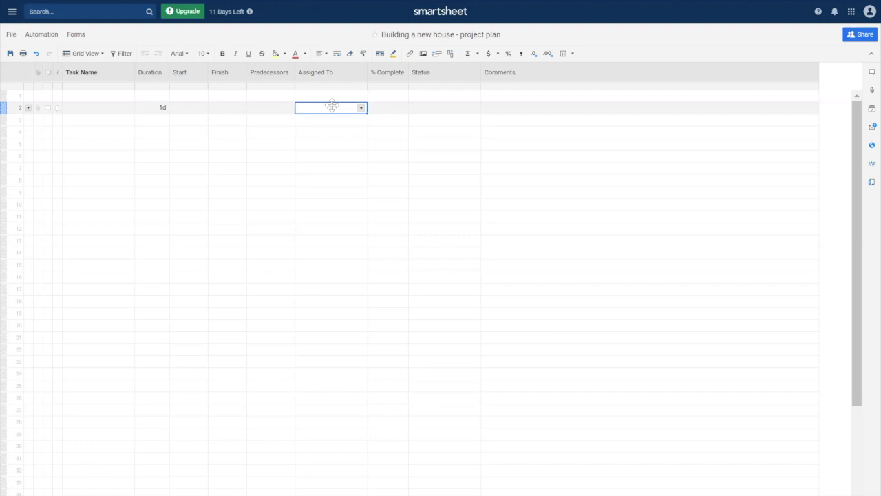
pyautogui.click(387, 107)
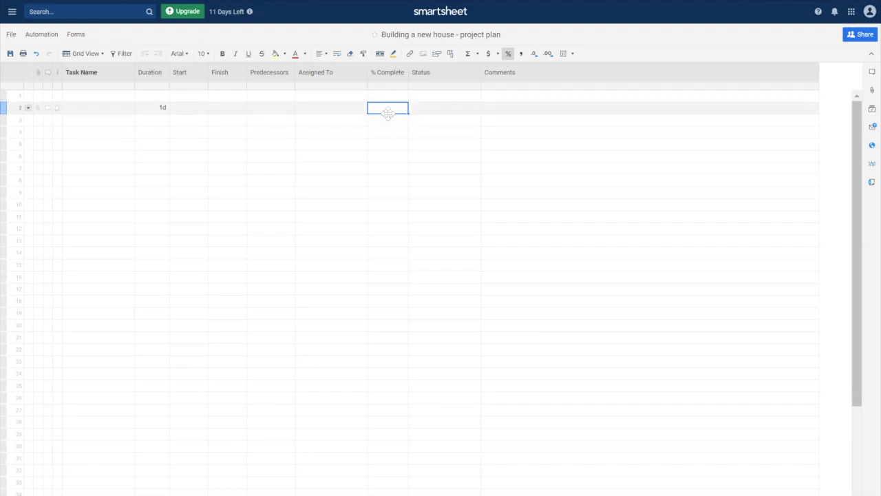
pyautogui.click(444, 108)
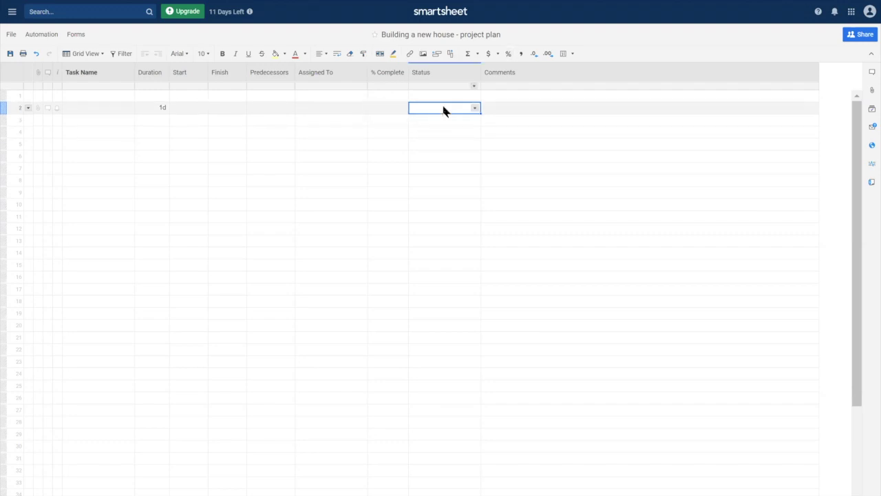
pyautogui.click(475, 108)
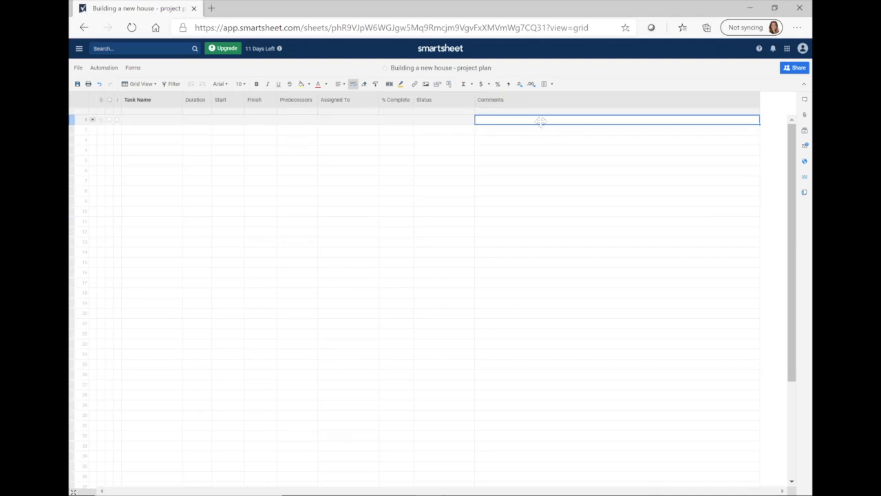
# Post the comment 'Project start date is September 1' on row 1's conversation
pyautogui.click(109, 119)
pyautogui.write('Project st')
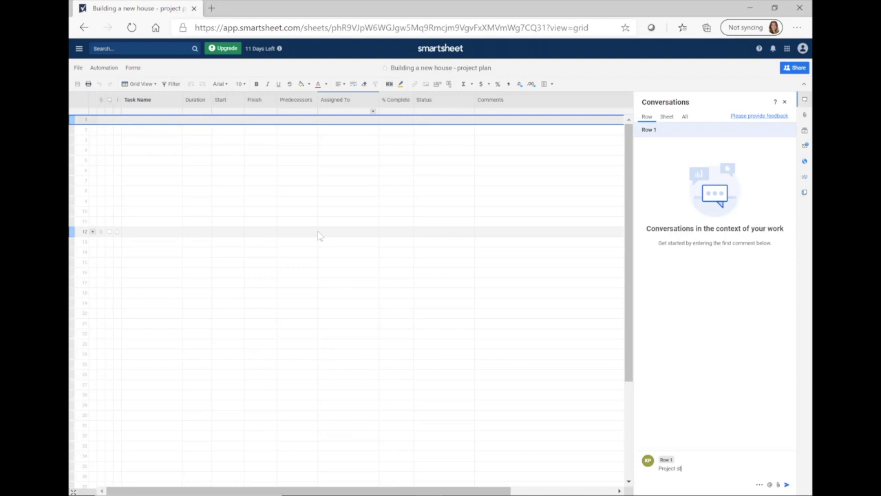
pyautogui.write('art date is September 1')
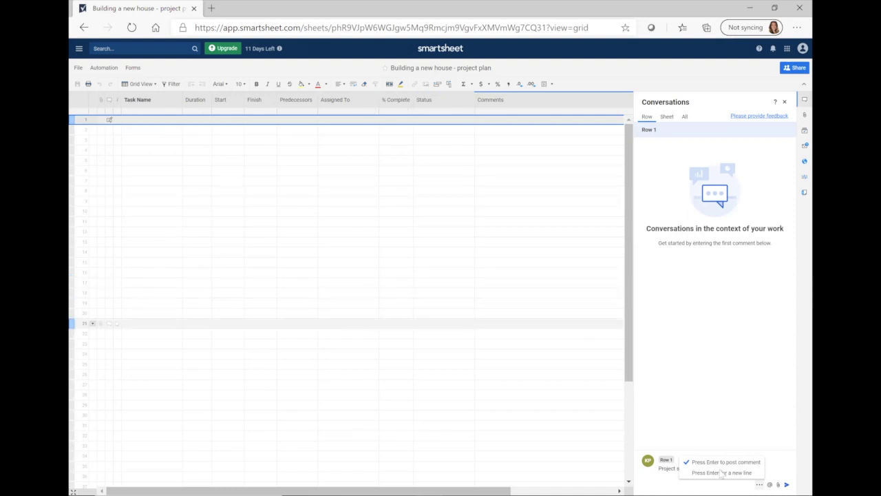
pyautogui.click(787, 483)
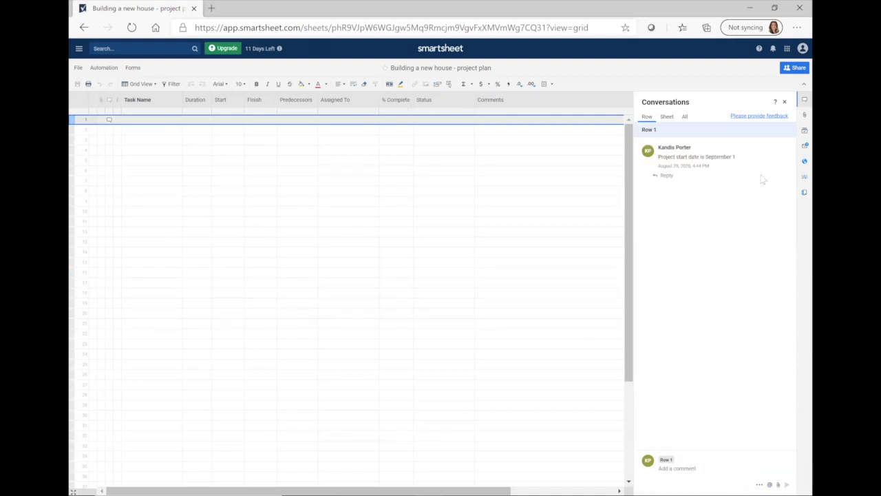
pyautogui.click(295, 131)
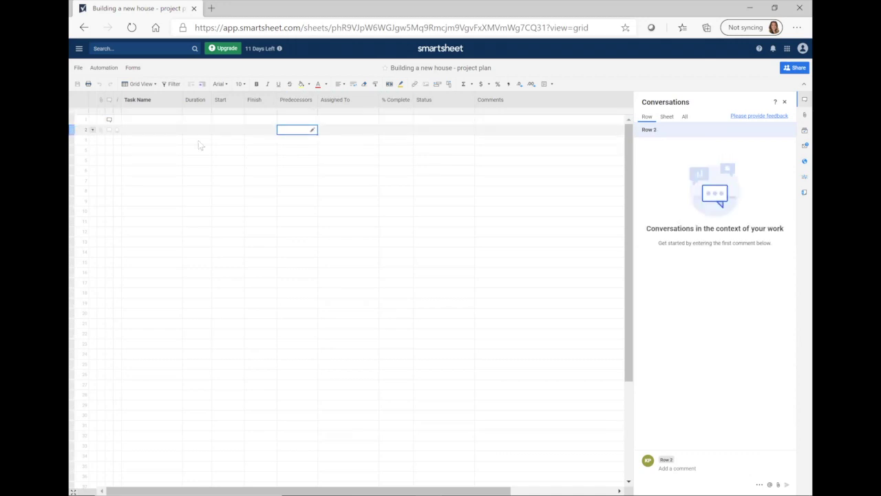
pyautogui.click(108, 120)
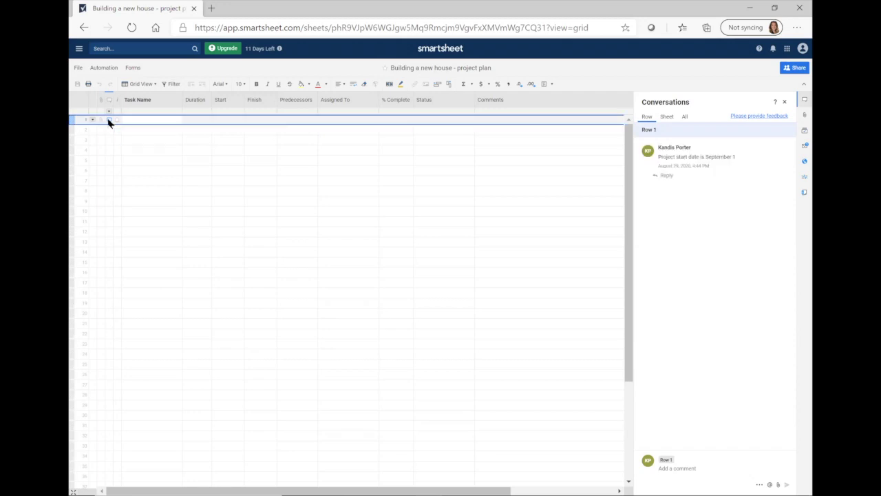
# Enter 'Project start date 9/1' in row 1's Comments cell, then close Conversations
pyautogui.click(553, 120)
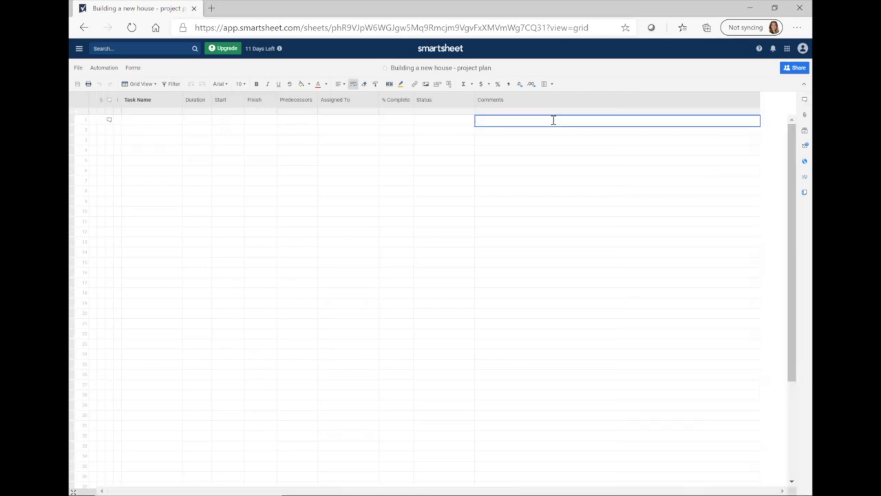
pyautogui.write('Project start date 9/1')
pyautogui.press('Return')
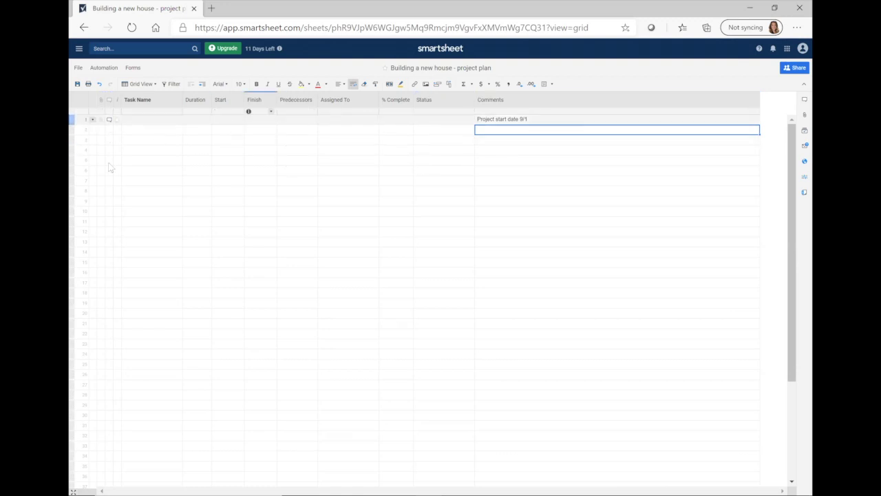
pyautogui.click(109, 120)
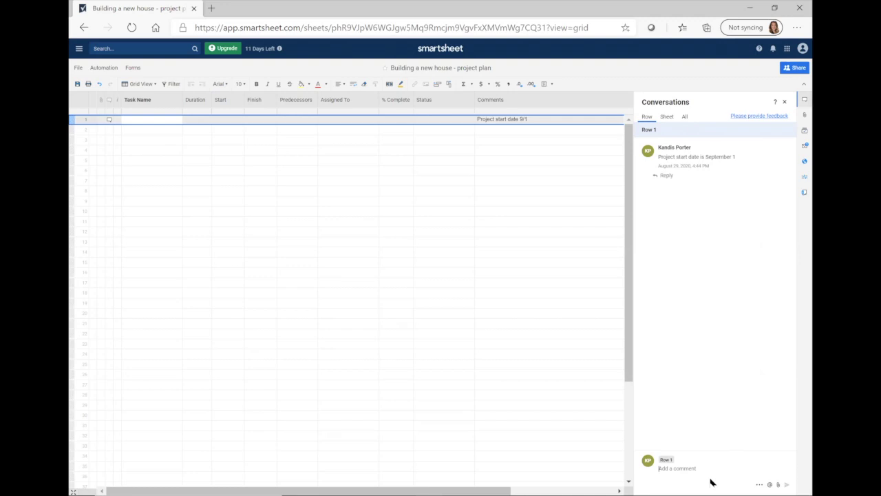
pyautogui.click(528, 120)
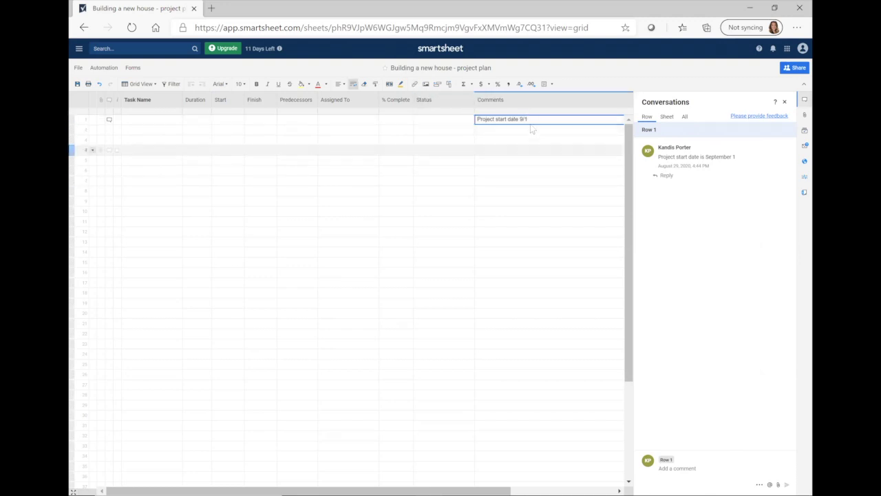
pyautogui.click(784, 102)
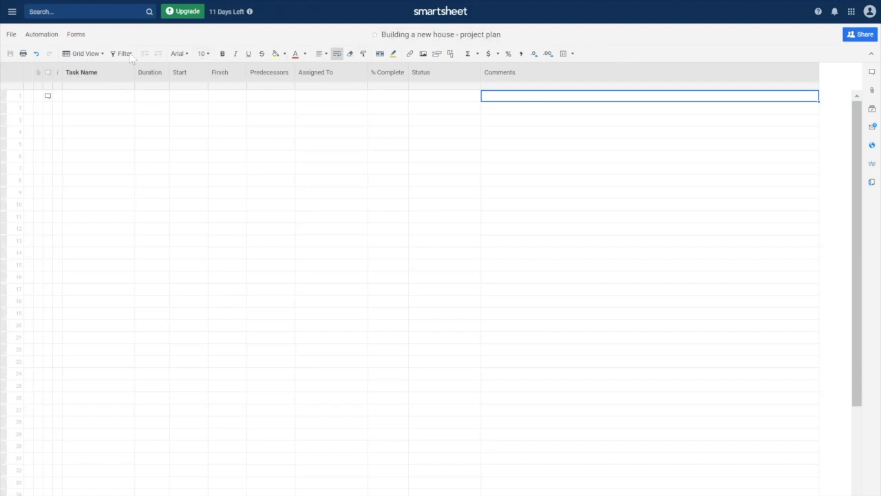
# Open the Create New Filter dialog, leaving the view as Grid View
pyautogui.click(102, 54)
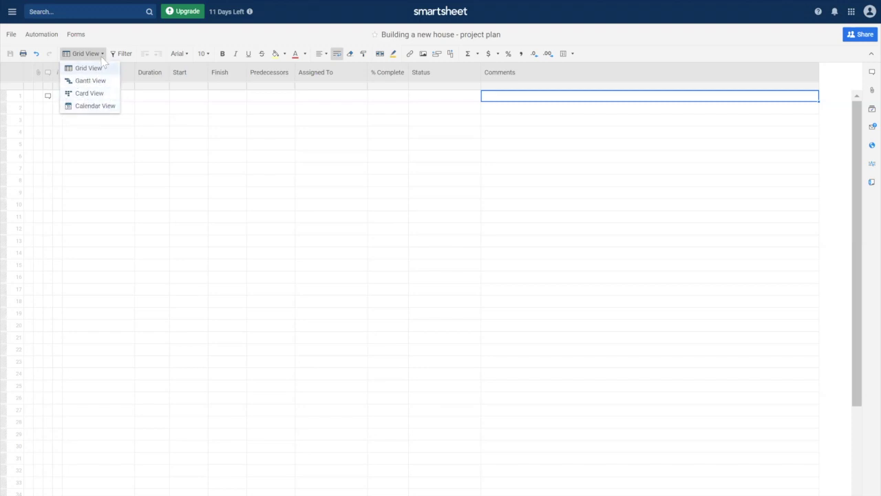
pyautogui.click(102, 55)
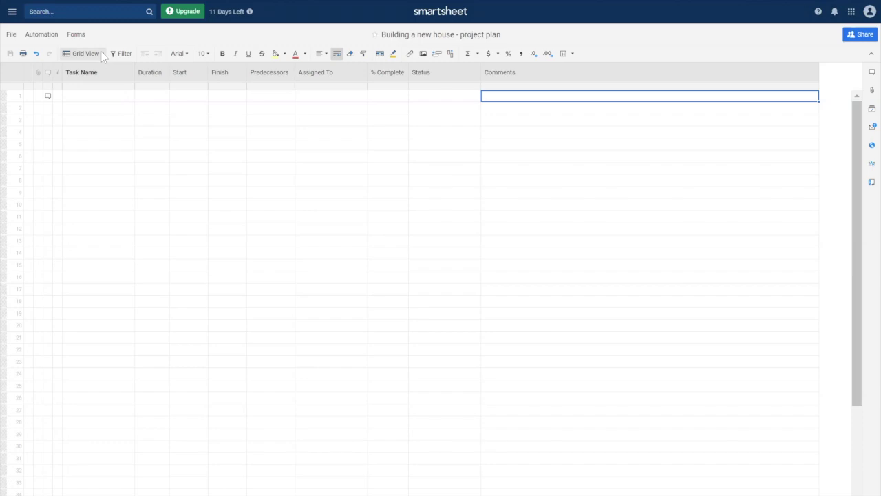
pyautogui.click(127, 54)
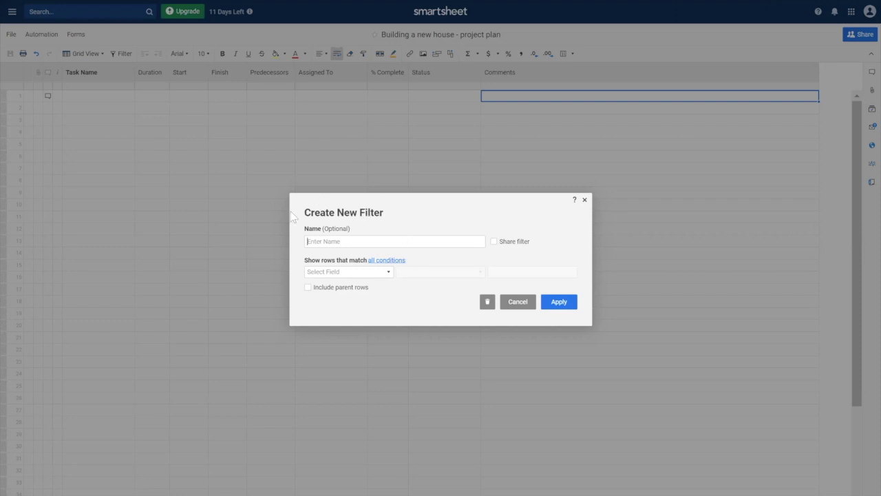
# Cancel the Create New Filter dialog without naming or saving a filter
pyautogui.click(369, 240)
pyautogui.press('Escape')
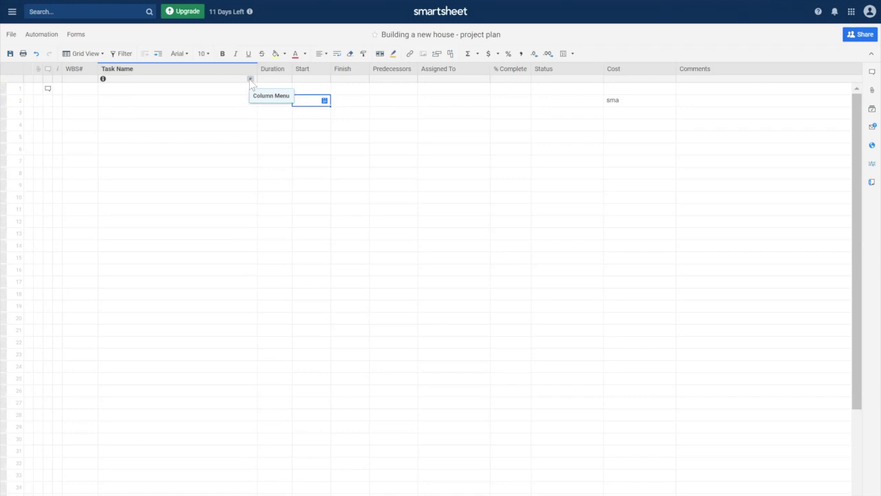
# Open Edit Project Settings from the Task Name column menu
pyautogui.click(250, 79)
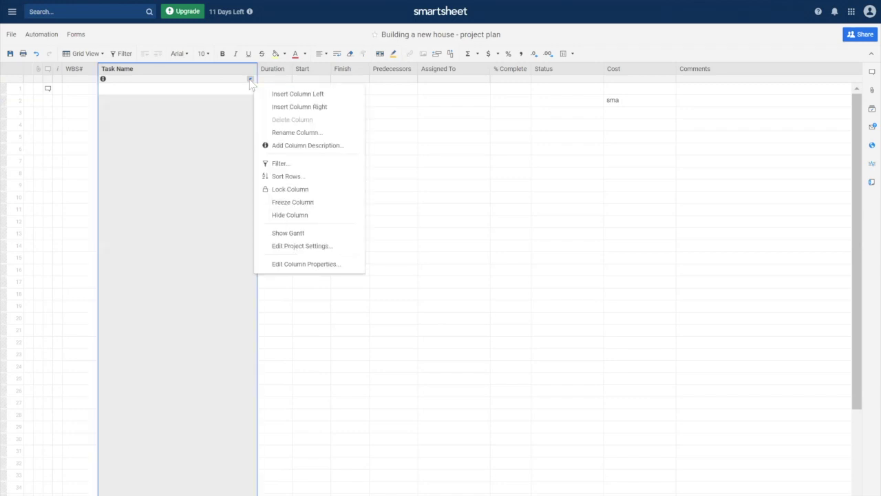
pyautogui.click(347, 254)
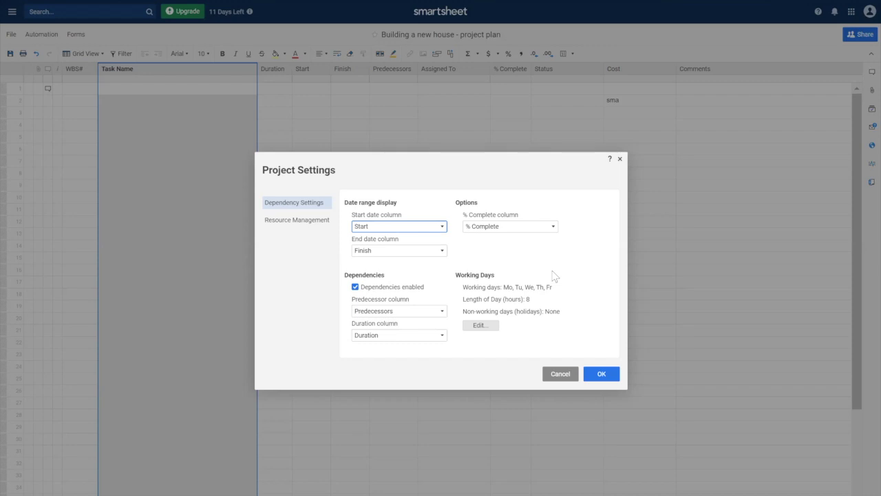
# Uncheck Friday as a working day, keep Length of Day at 8 hours, and apply
pyautogui.click(479, 325)
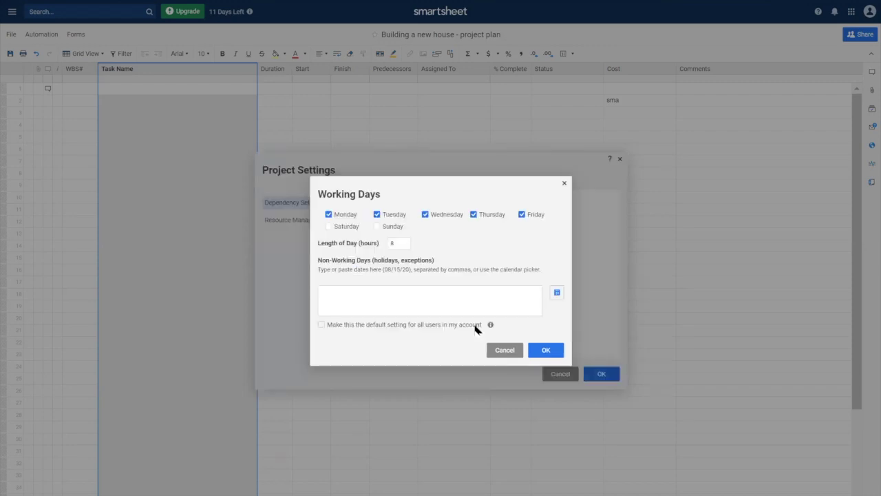
pyautogui.click(523, 215)
pyautogui.doubleClick(392, 243)
pyautogui.write('10')
pyautogui.moveTo(406, 244); pyautogui.dragTo(396, 242)
pyautogui.write('8')
pyautogui.click(546, 349)
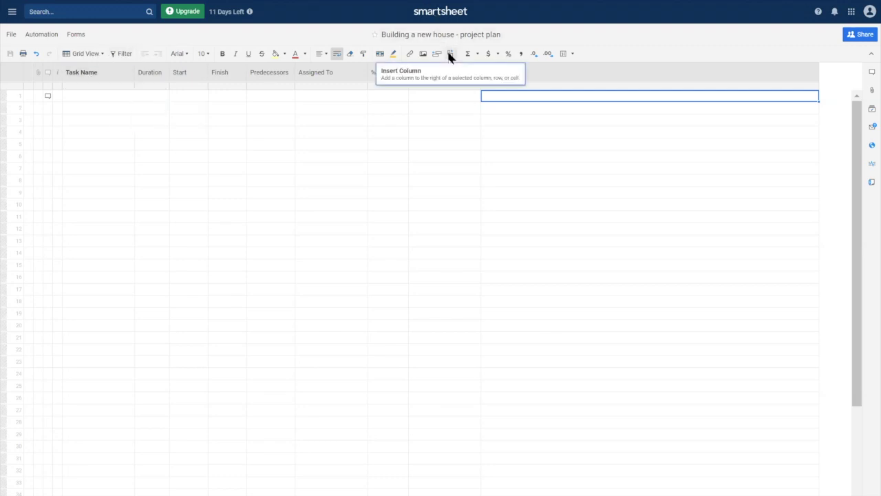
# Insert a column named 'WBS#' to the left of Task Name
pyautogui.rightClick(96, 79)
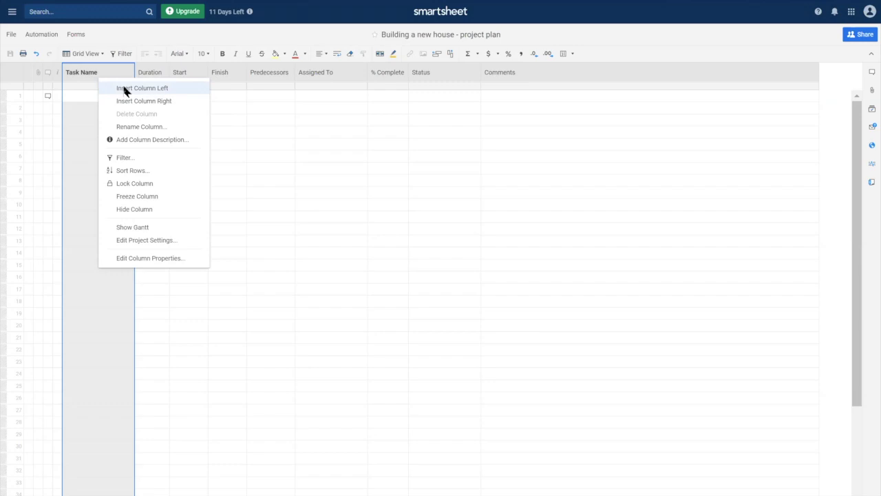
pyautogui.click(126, 91)
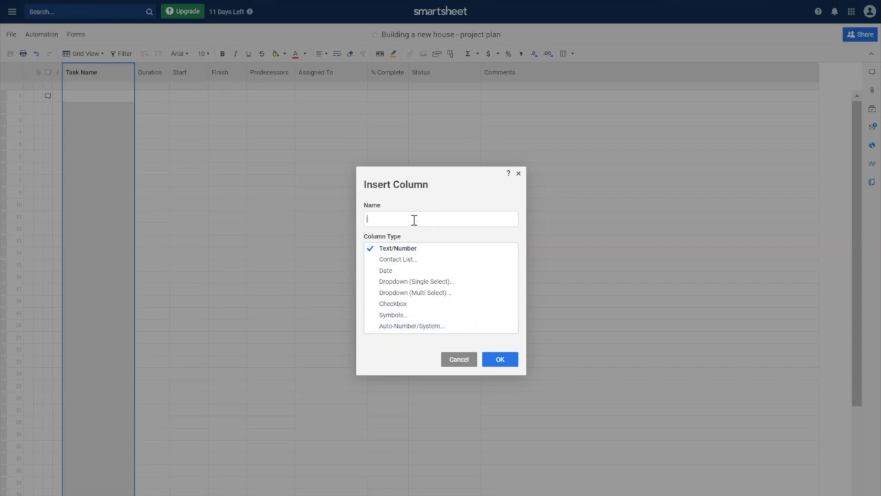
pyautogui.write('WBS#')
pyautogui.press('Return')
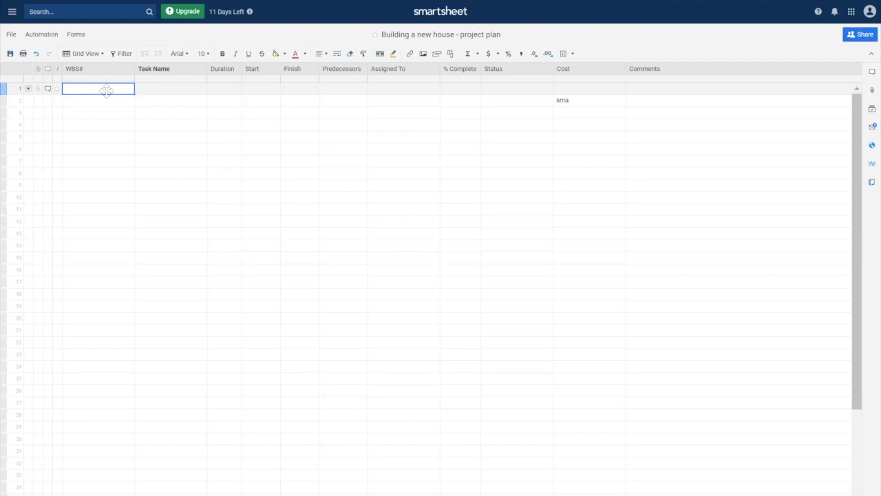
# Add task 1.1 'Management' in row 2 below 'Building a house' and select it
pyautogui.click(170, 93)
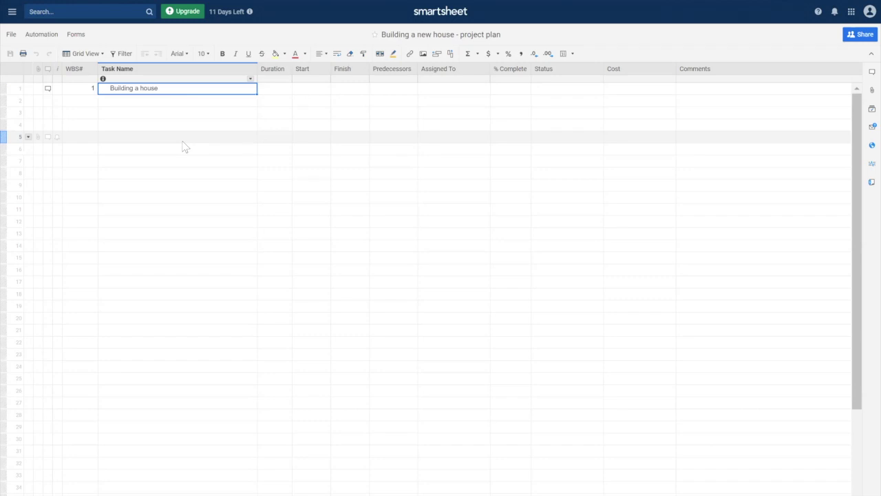
pyautogui.click(86, 104)
pyautogui.write('1.1')
pyautogui.press('Tab')
pyautogui.write('Management')
pyautogui.press('Return')
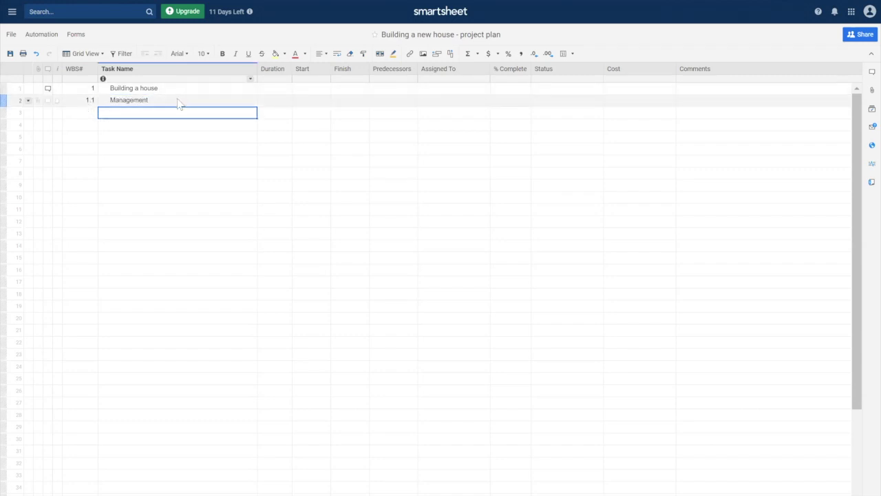
pyautogui.click(177, 102)
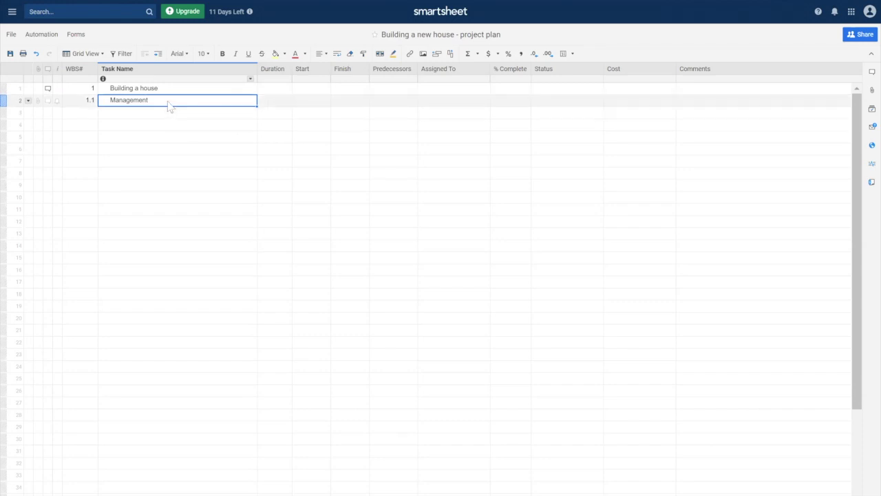
pyautogui.click(157, 54)
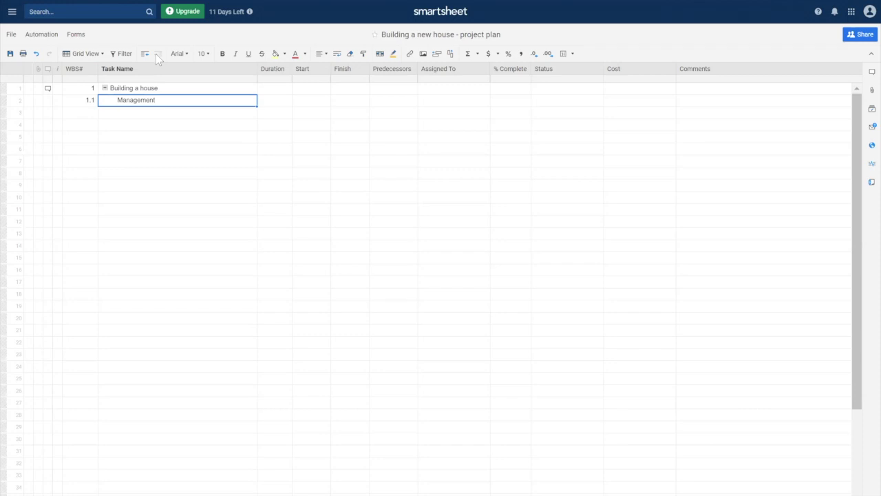
pyautogui.click(279, 103)
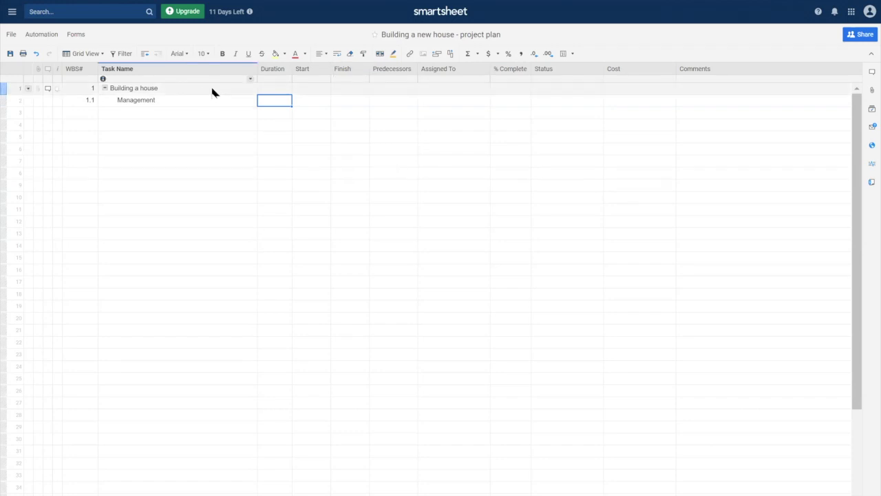
pyautogui.moveTo(199, 90); pyautogui.dragTo(193, 406)
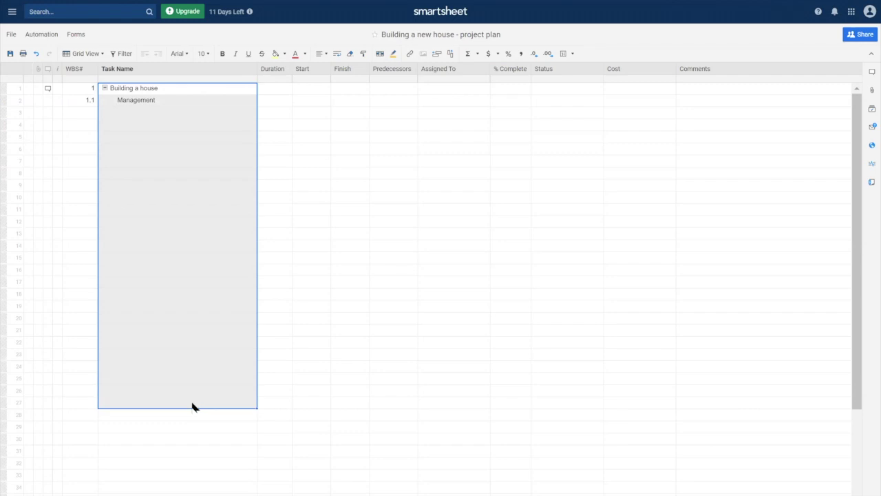
# Enter the tasks Hire architect, Approve designs, Hire engineer and File permit from row 3
pyautogui.click(132, 113)
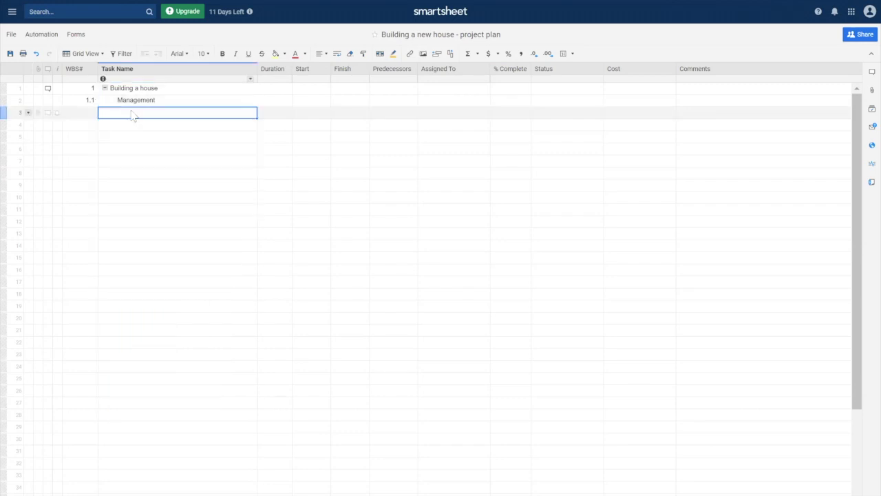
pyautogui.write('Hi')
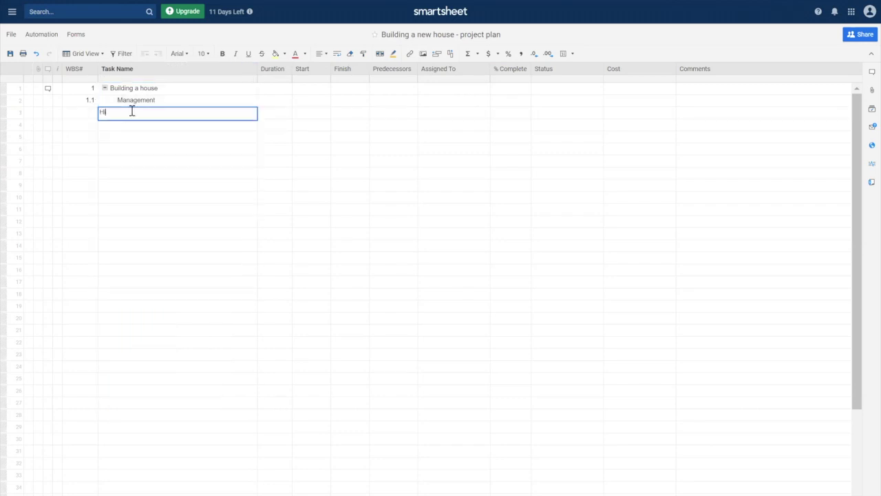
pyautogui.write('re architect')
pyautogui.press('Return')
pyautogui.write('Appro')
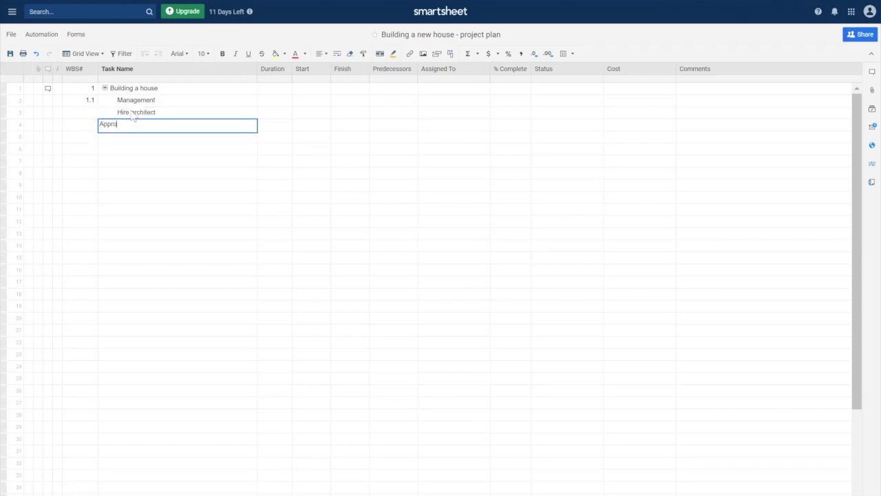
pyautogui.write('ve designs')
pyautogui.press('Return')
pyautogui.write('Hire')
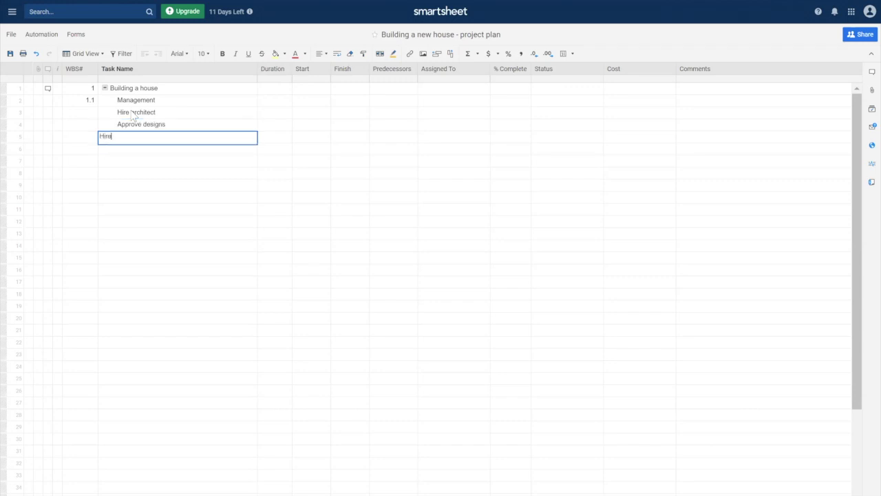
pyautogui.write(' engineer')
pyautogui.press('Return')
pyautogui.write('Fire')
pyautogui.press('BackSpace')
pyautogui.press('BackSpace')
pyautogui.write('rle')
pyautogui.press('BackSpace')
pyautogui.press('BackSpace')
pyautogui.press('BackSpace')
pyautogui.write('le permit')
# Enter the tasks Hire contractor, Hire landscaper, Project start and Project complete
pyautogui.write('H')
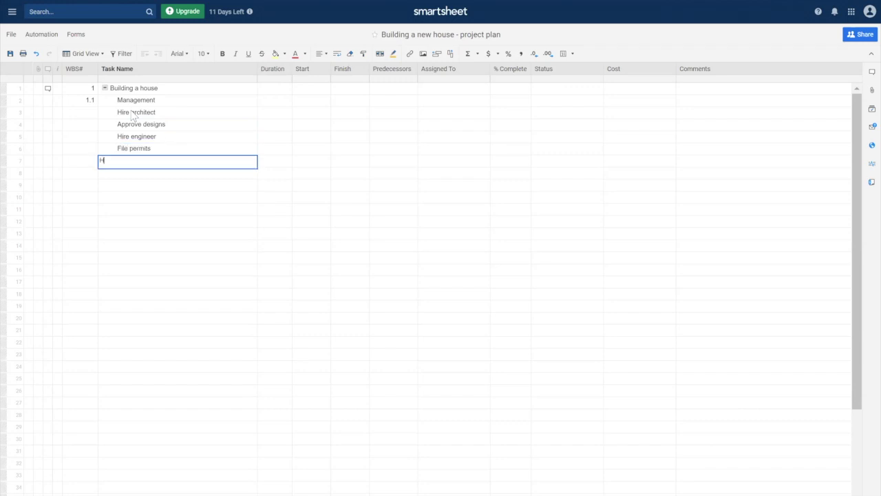
pyautogui.write('ire contractor')
pyautogui.press('Return')
pyautogui.write('Hir')
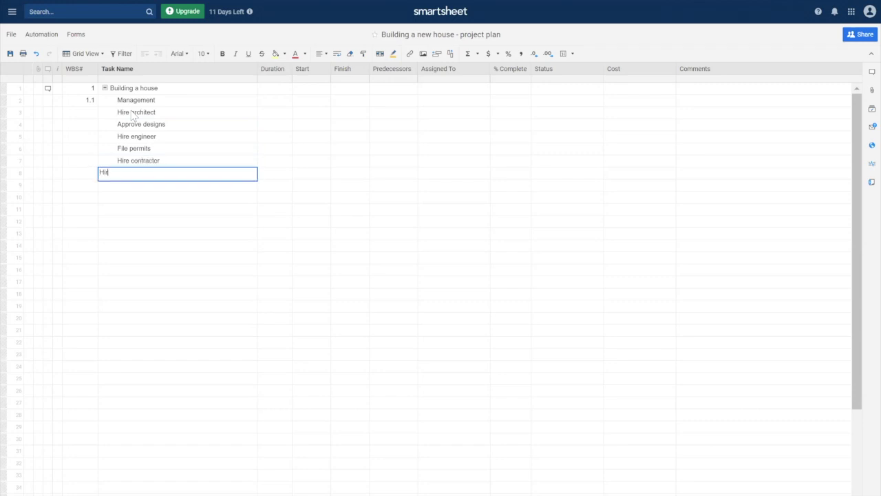
pyautogui.write('e landscaper')
pyautogui.press('Return')
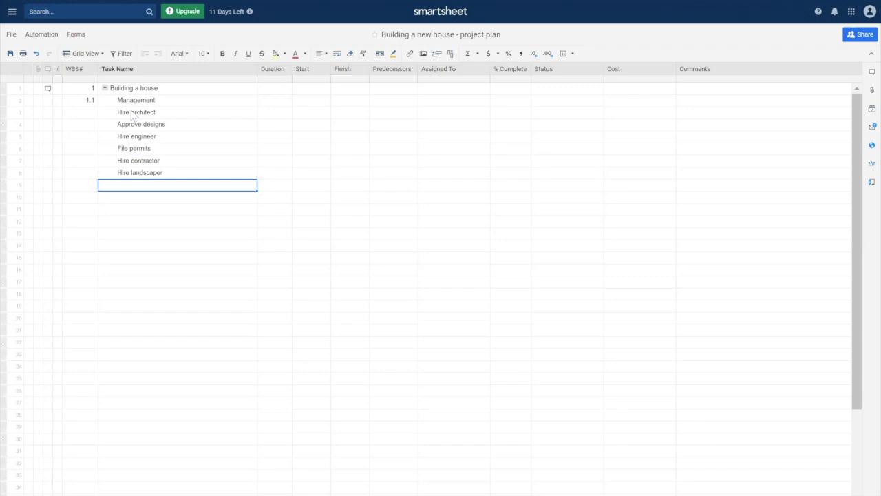
pyautogui.write('Project start')
pyautogui.press('Return')
pyautogui.write('Project complete')
pyautogui.press('Return')
# Indent the eight tasks from Hire architect to Project complete under Management
pyautogui.moveTo(221, 115); pyautogui.dragTo(219, 201)
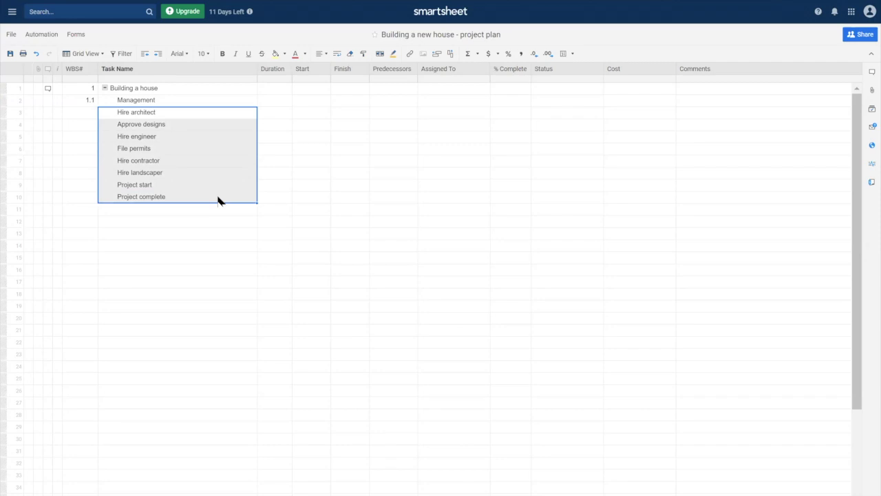
pyautogui.click(157, 54)
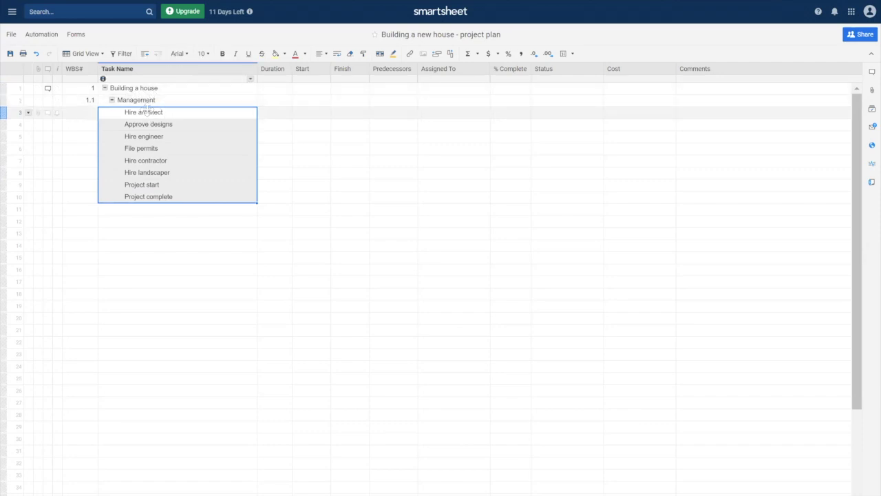
pyautogui.click(246, 261)
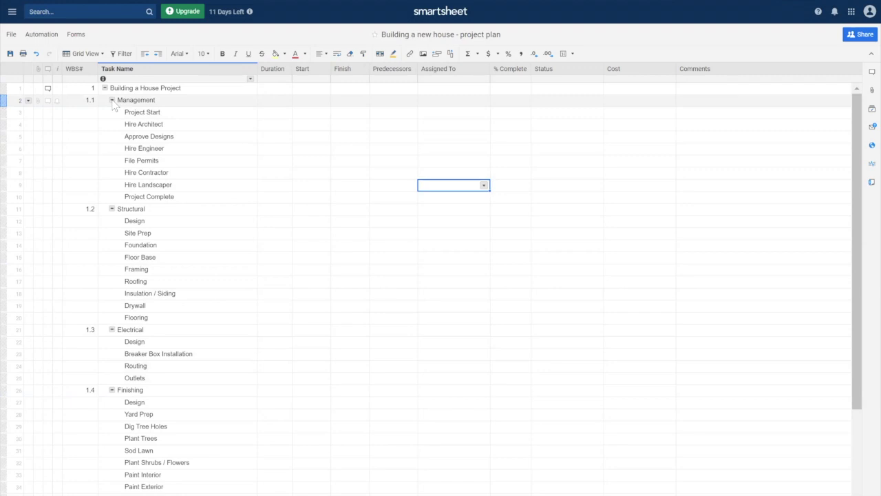
pyautogui.click(112, 101)
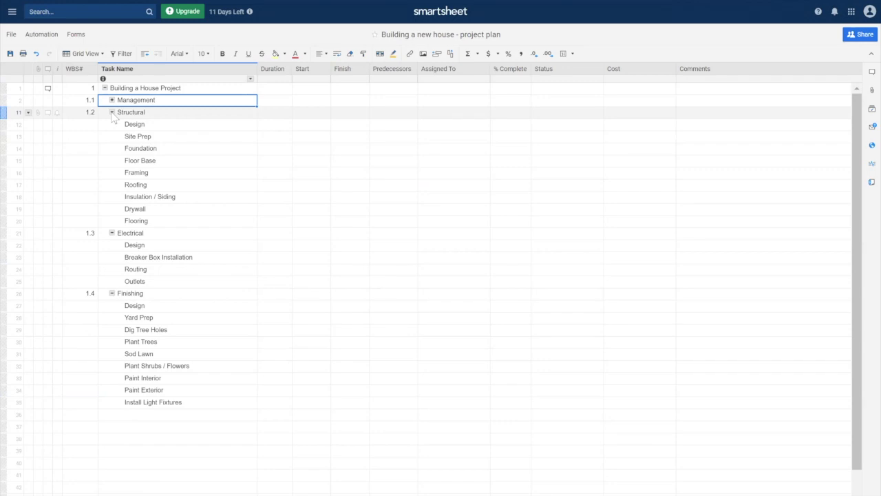
pyautogui.click(112, 112)
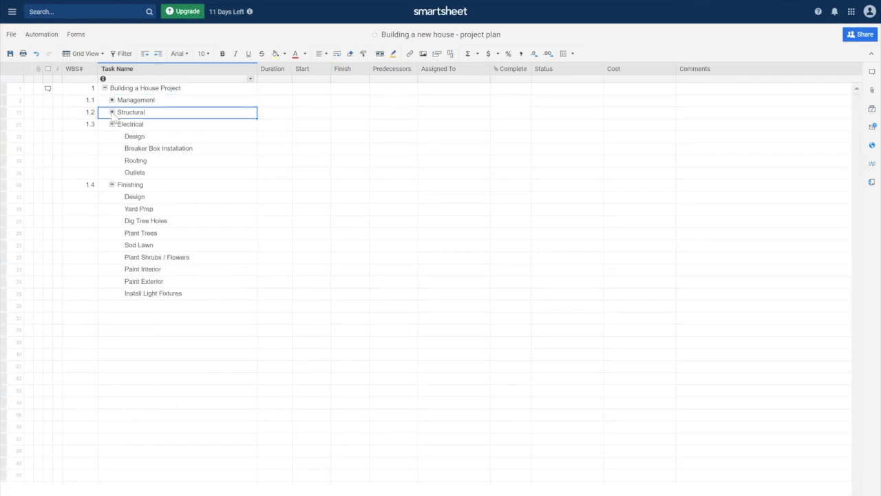
pyautogui.click(112, 123)
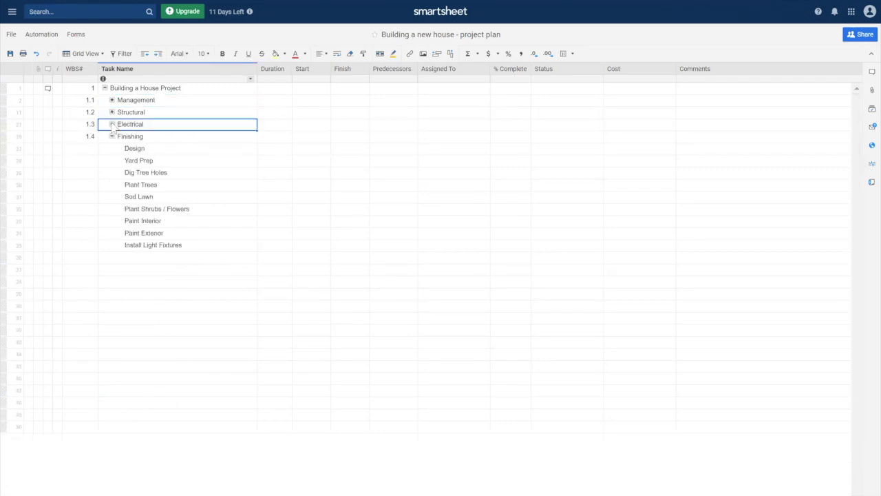
pyautogui.click(111, 136)
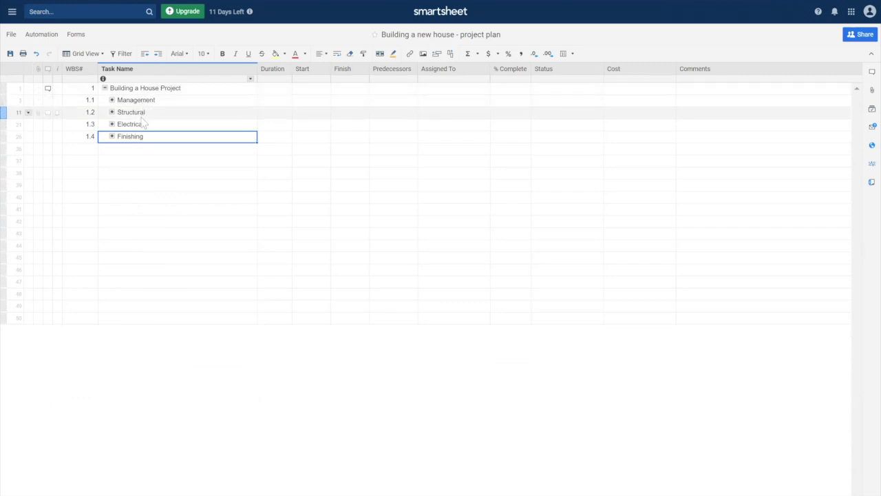
pyautogui.click(105, 88)
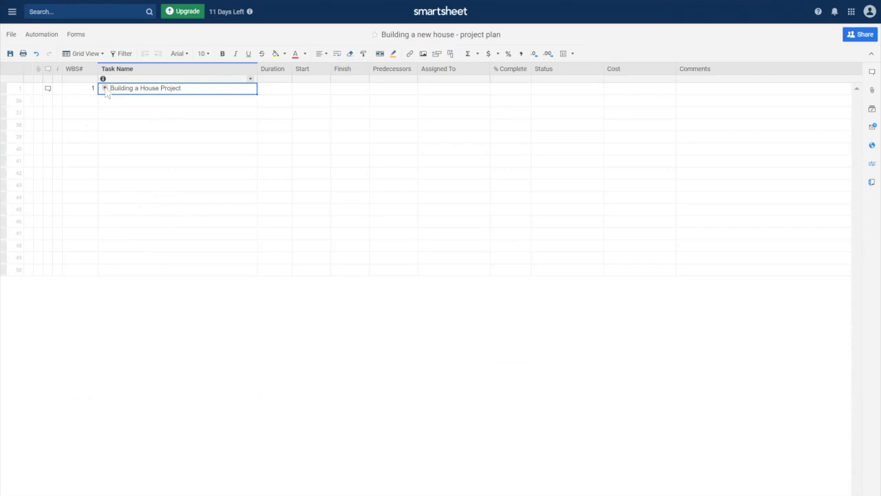
pyautogui.click(105, 88)
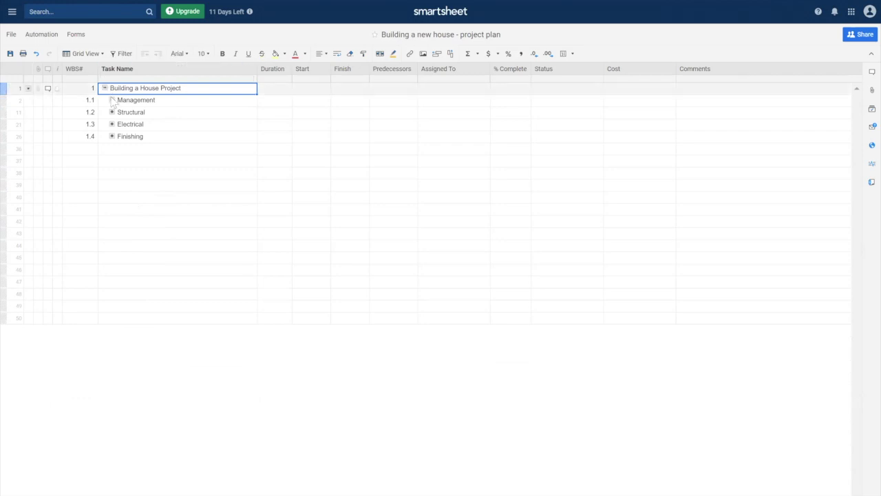
pyautogui.click(112, 99)
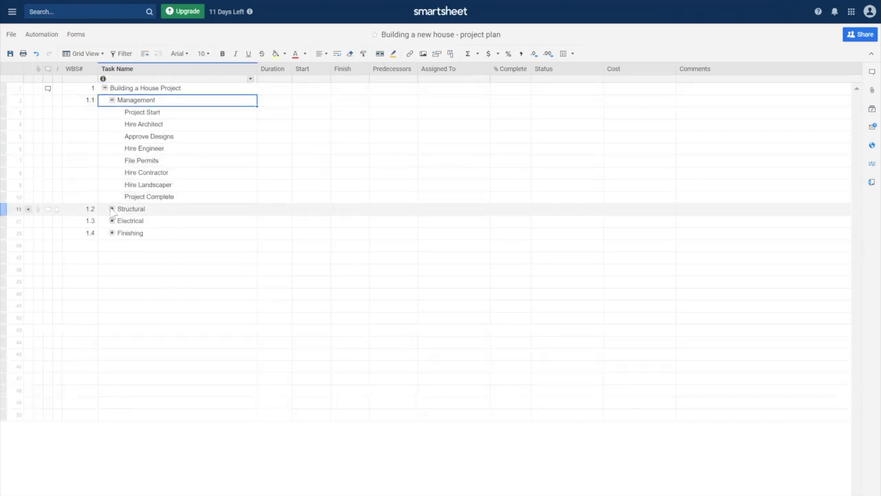
pyautogui.click(112, 208)
pyautogui.click(112, 329)
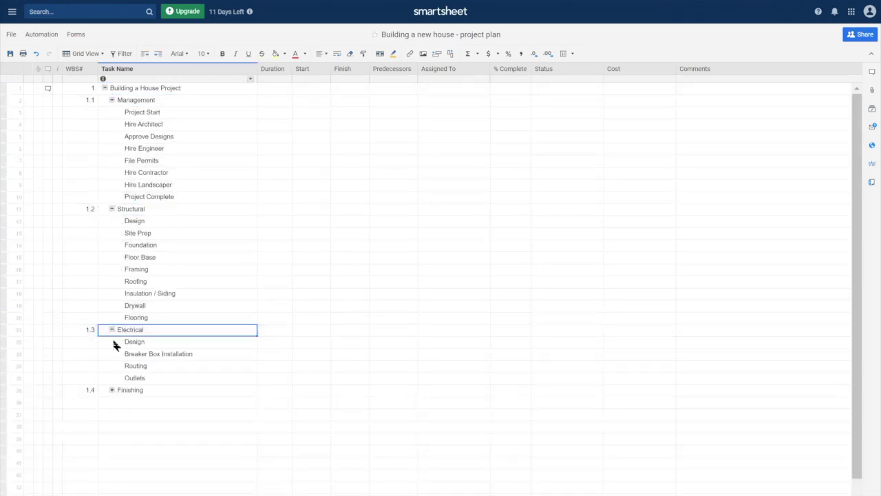
pyautogui.click(112, 389)
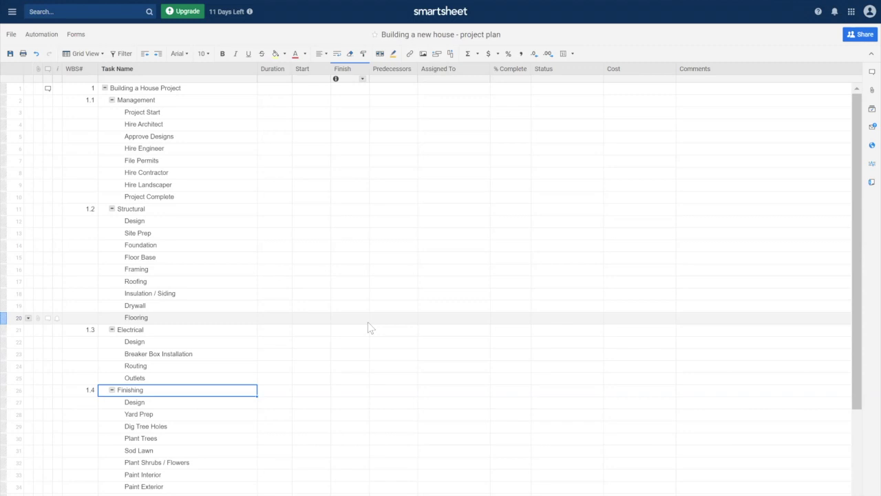
# Save the sheet and select the Duration cell of the Project Start task
pyautogui.click(276, 113)
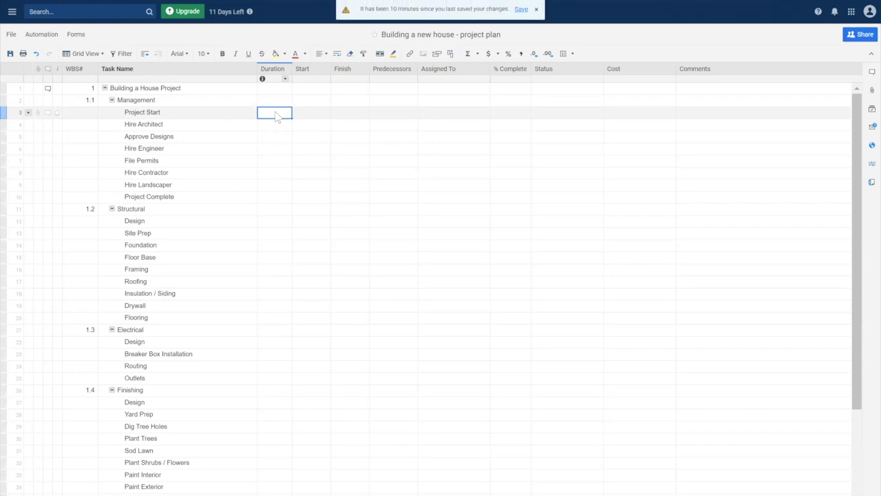
pyautogui.hotkey('ctrl', 's')
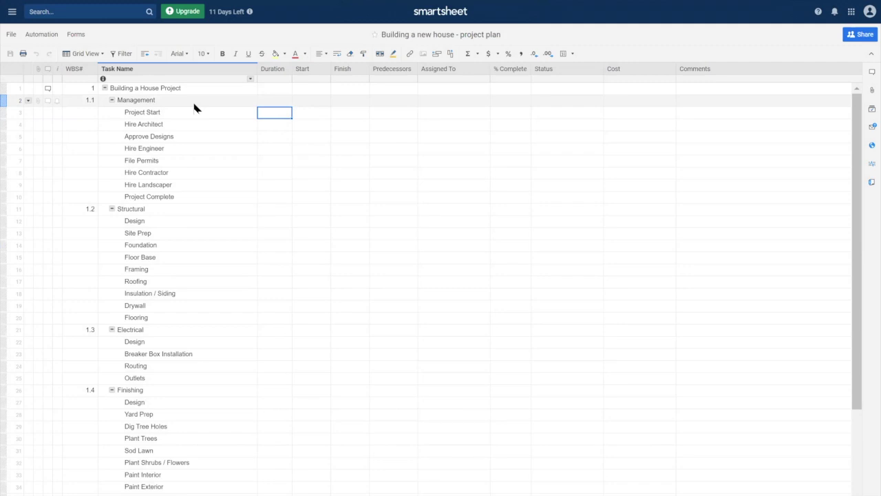
pyautogui.moveTo(192, 112); pyautogui.dragTo(175, 200)
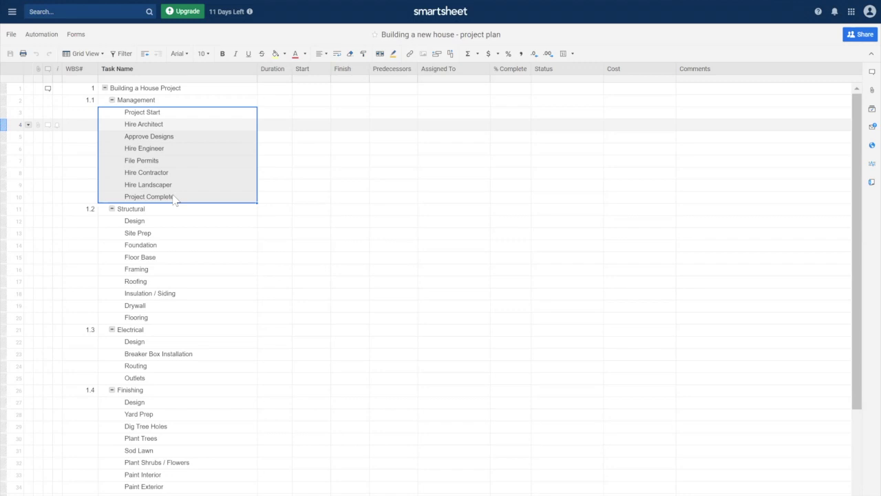
pyautogui.click(279, 114)
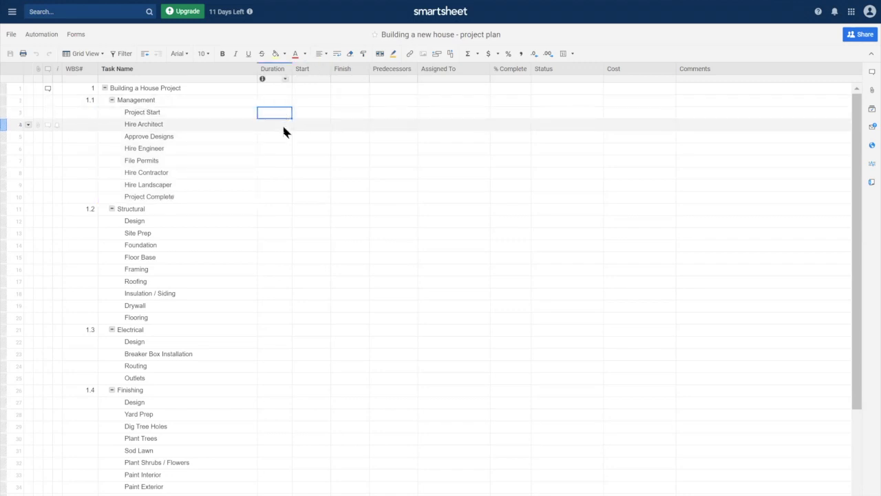
# Confirm Project Start's 0 duration and set its start date to September 1, 2020
pyautogui.press('Tab')
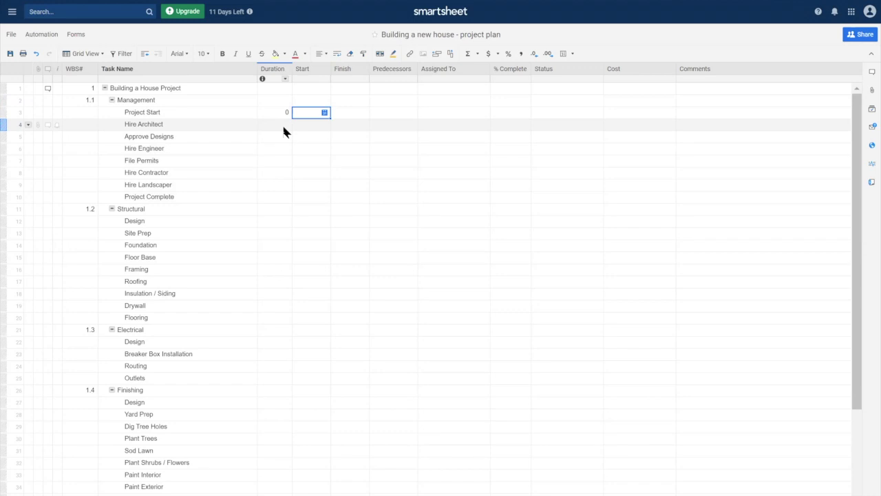
pyautogui.click(324, 112)
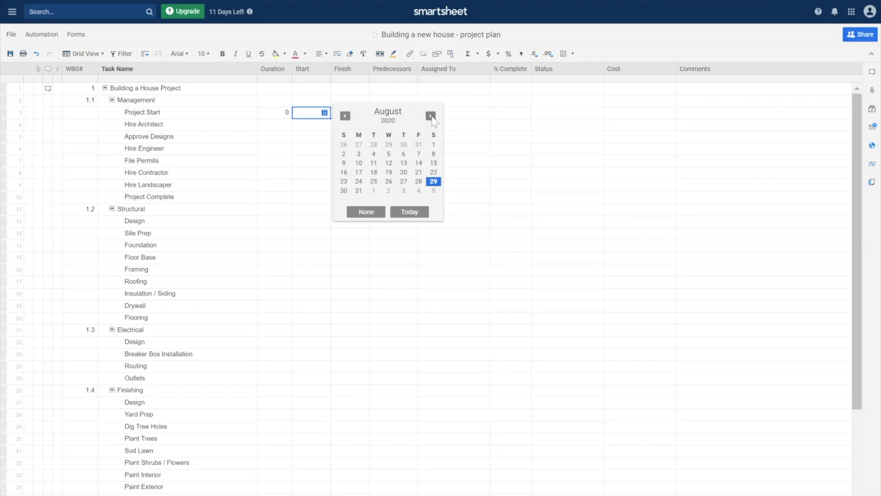
pyautogui.click(430, 116)
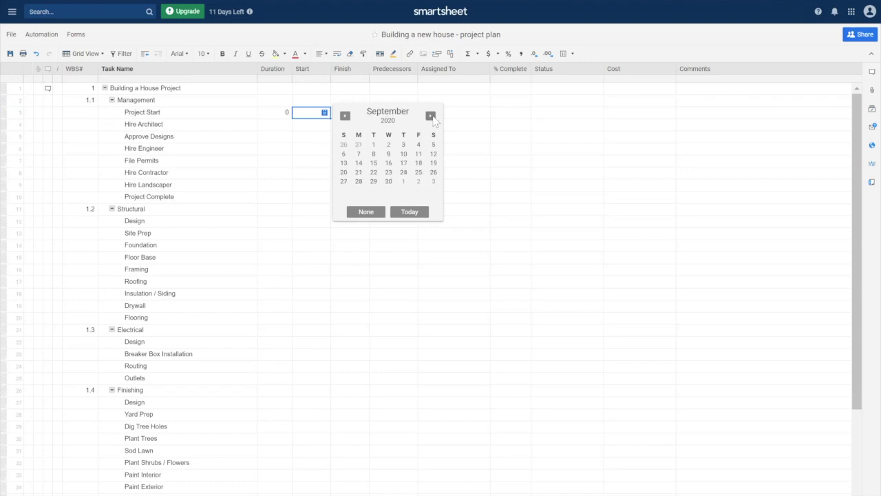
pyautogui.click(373, 145)
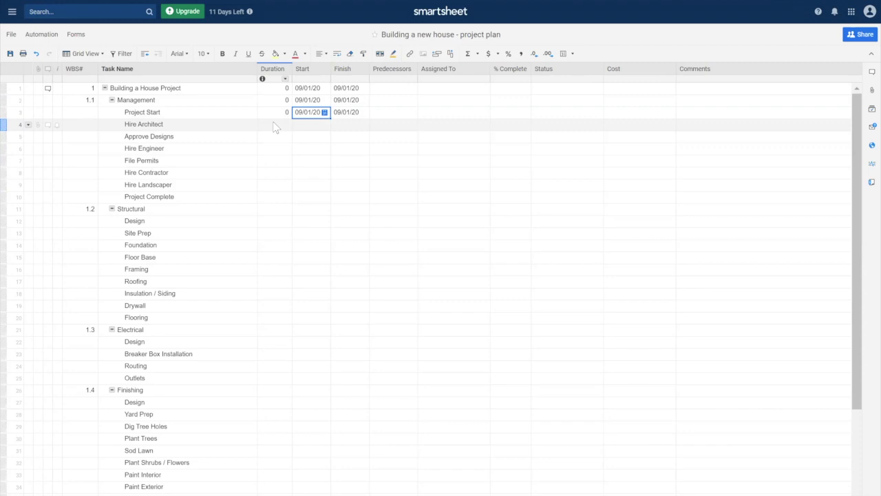
# Give Hire Architect a 5-day duration with row 3 as its predecessor
pyautogui.click(273, 123)
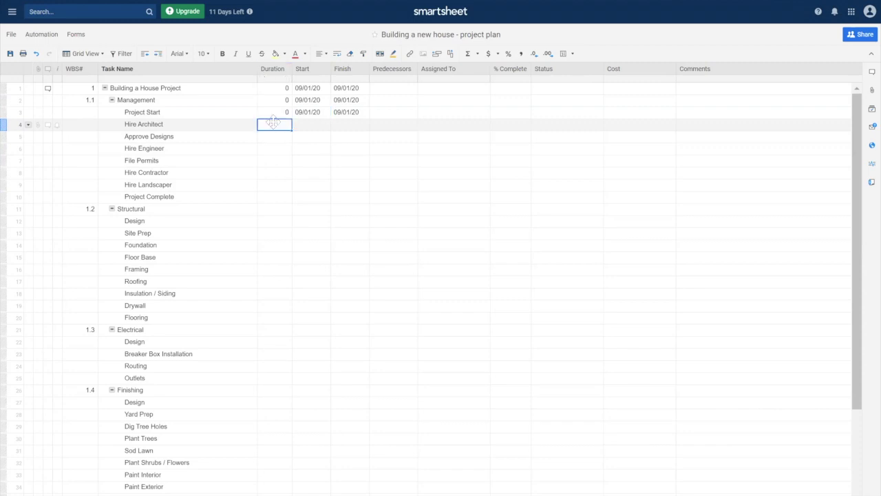
pyautogui.write('5')
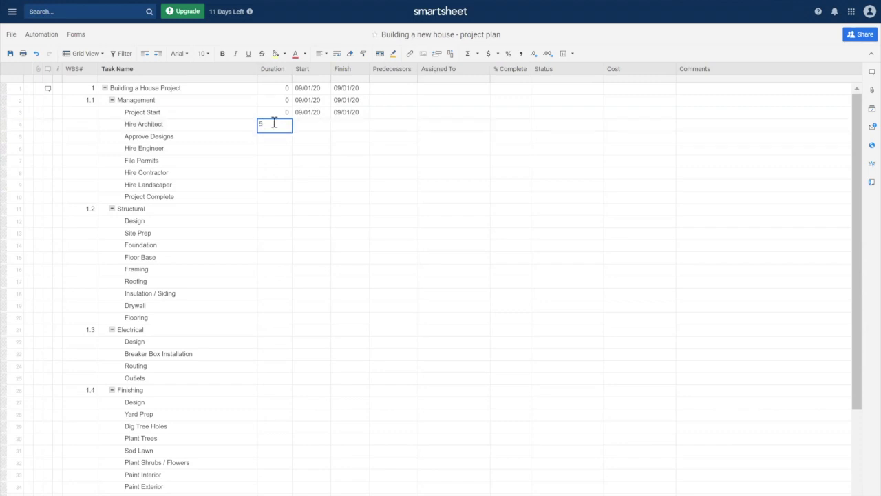
pyautogui.press('Tab')
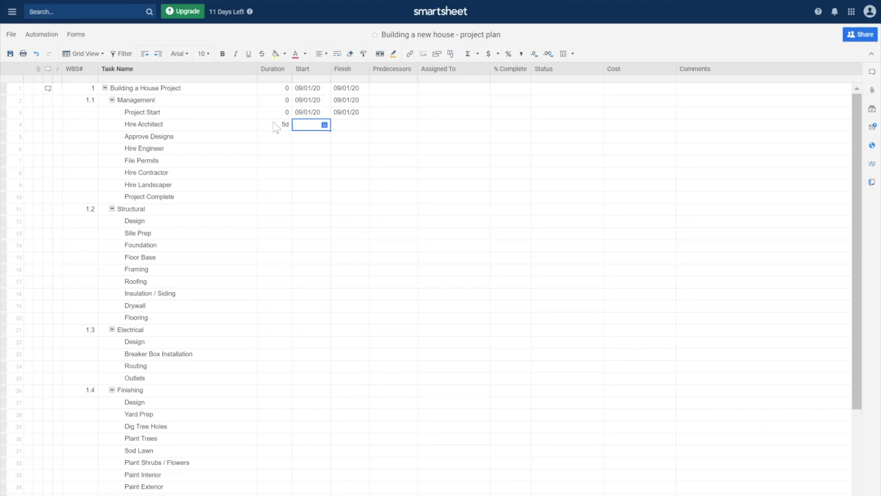
pyautogui.press('Tab')
pyautogui.press('Tab')
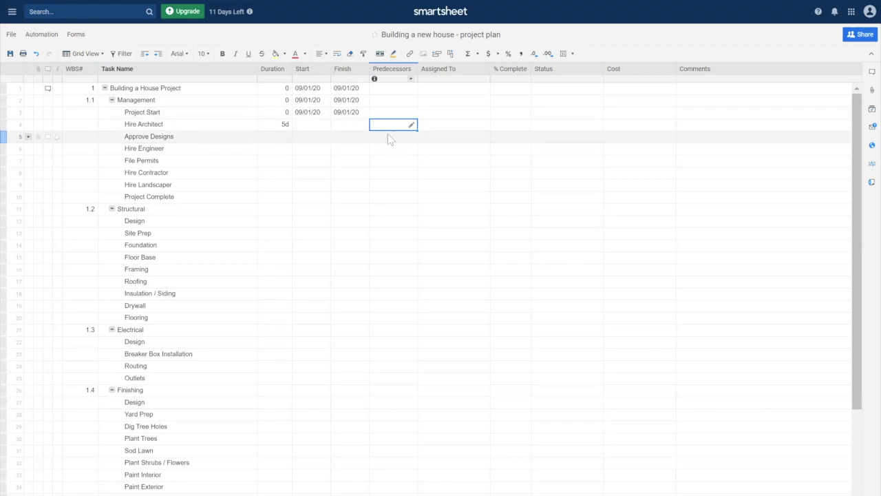
pyautogui.write('3')
pyautogui.press('Return')
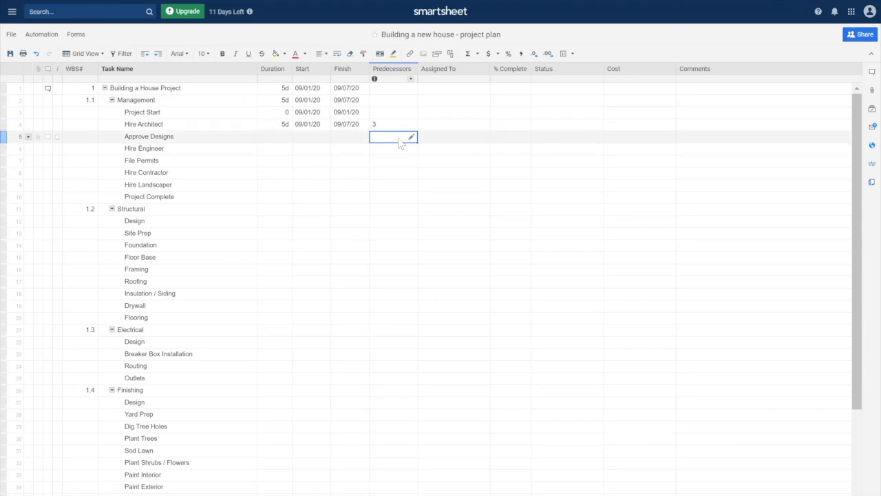
# Make Approve Designs a 0-day milestone with row 4 as its predecessor
pyautogui.click(283, 138)
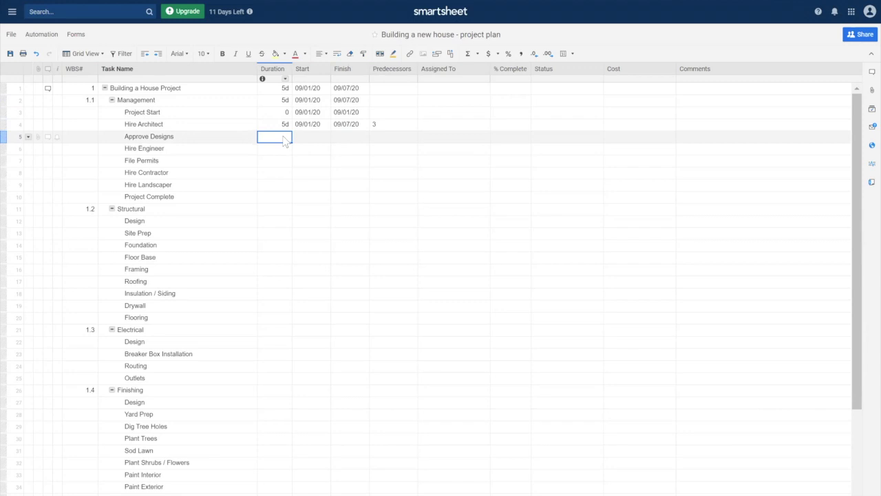
pyautogui.write('0')
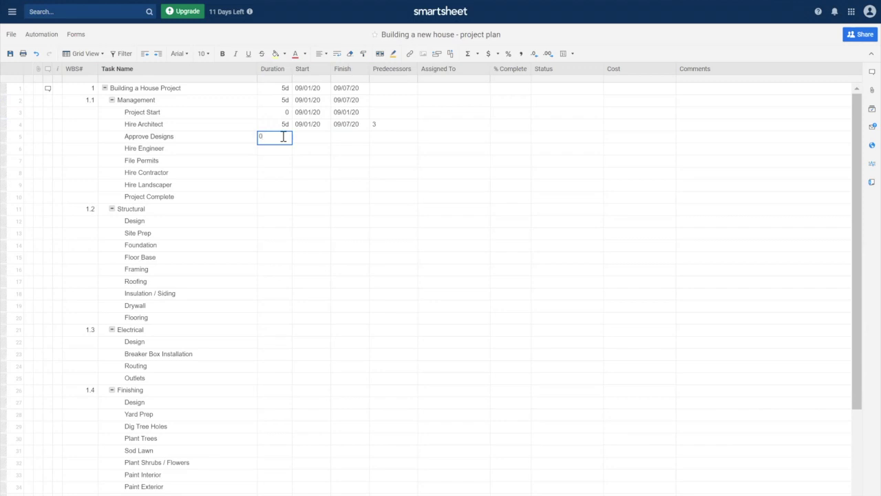
pyautogui.press('Tab')
pyautogui.press('Tab')
pyautogui.press('Tab')
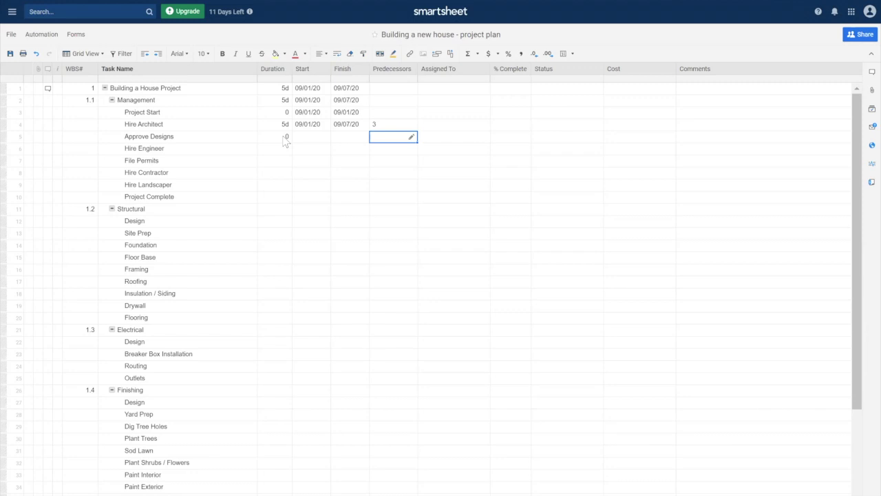
pyautogui.write('4')
pyautogui.press('Return')
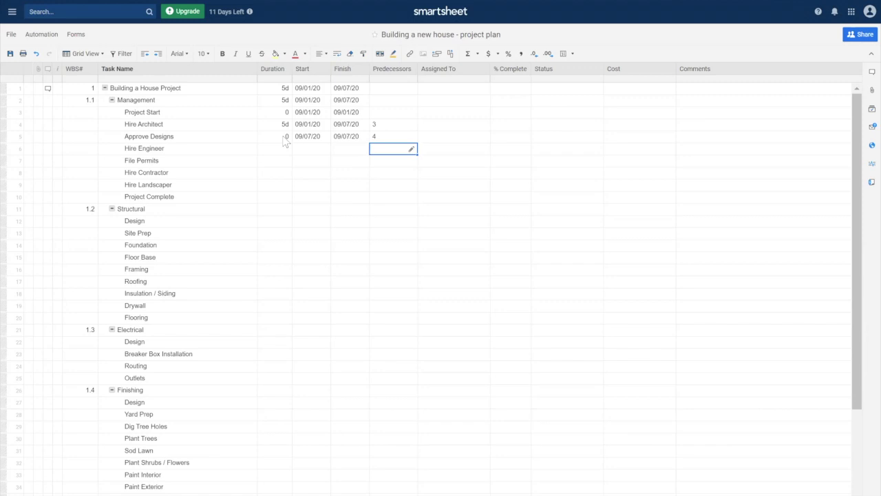
# Give Hire Engineer a 5-day duration with row 5 as its predecessor
pyautogui.press('Left')
pyautogui.press('Left')
pyautogui.press('Left')
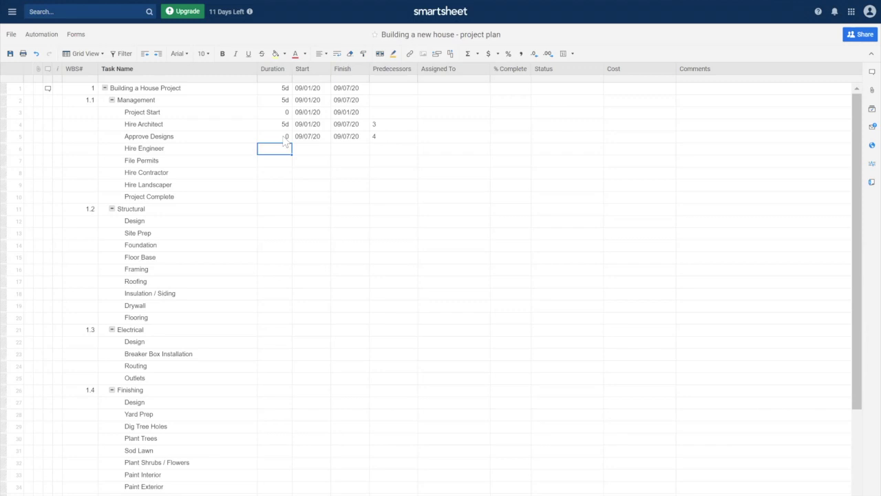
pyautogui.write('5')
pyautogui.press('Tab')
pyautogui.press('Tab')
pyautogui.press('Tab')
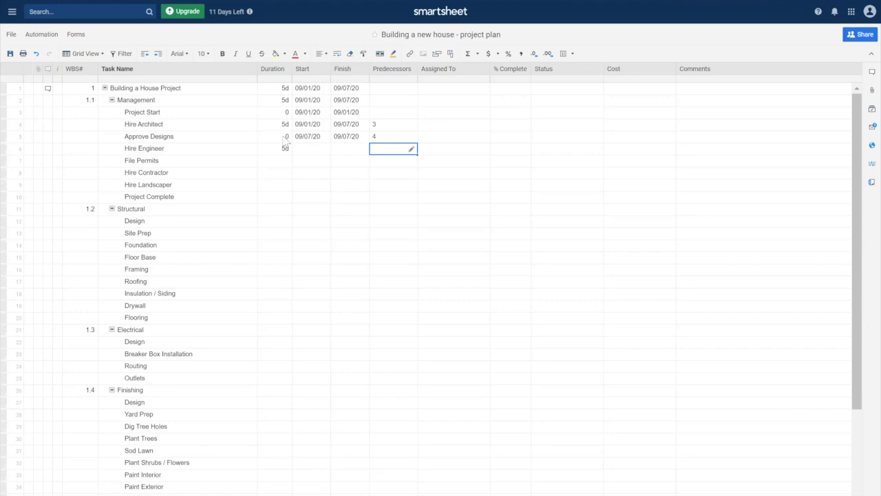
pyautogui.write('5')
pyautogui.press('Return')
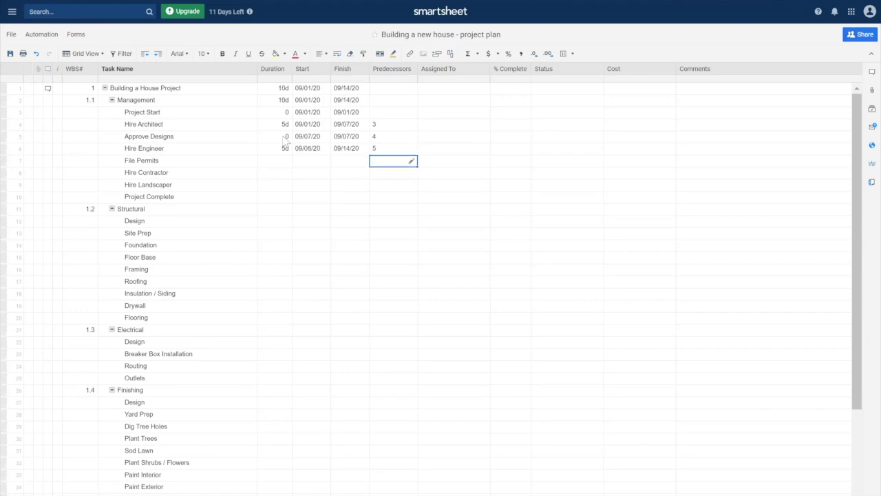
# Collapse the Finishing phase so its tasks are hidden
pyautogui.press('Left')
pyautogui.press('Left')
pyautogui.press('Left')
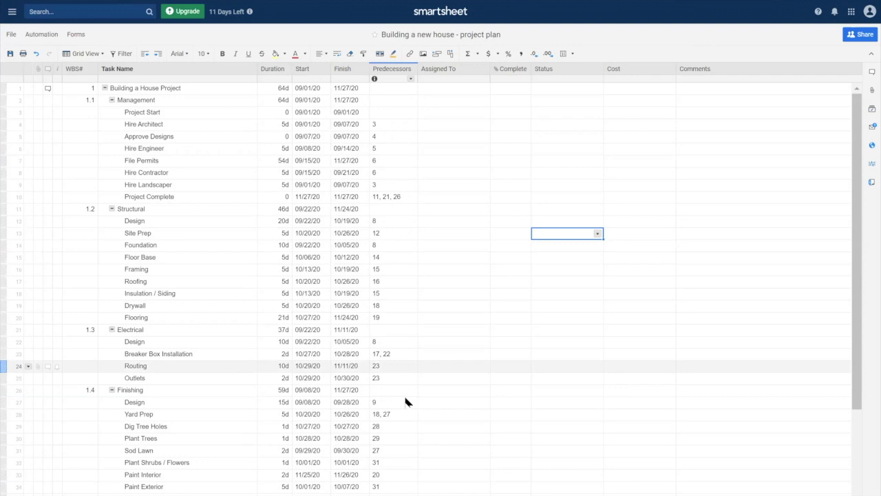
pyautogui.click(112, 390)
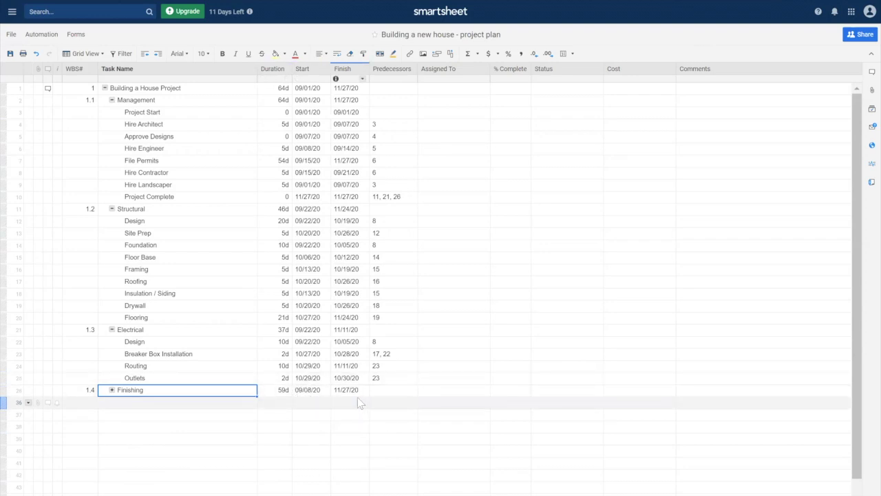
# Collapse the Electrical, Structural and Management phases
pyautogui.click(111, 329)
pyautogui.click(111, 328)
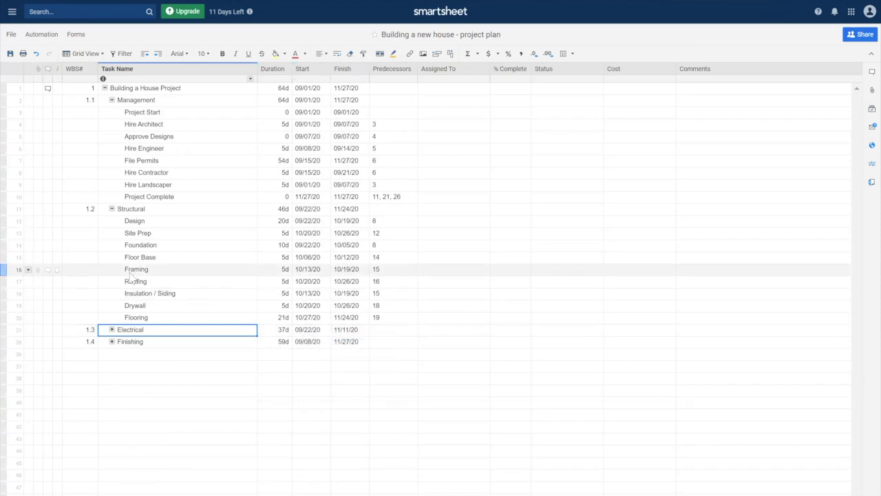
pyautogui.click(111, 209)
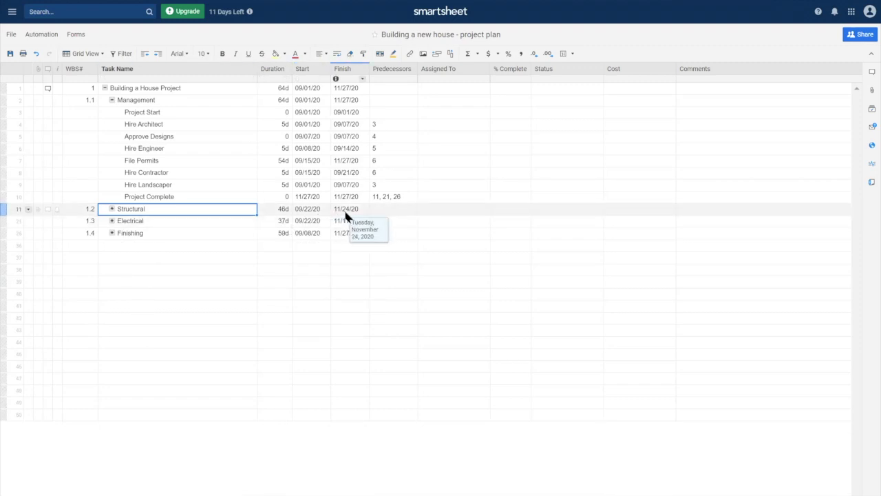
pyautogui.click(109, 100)
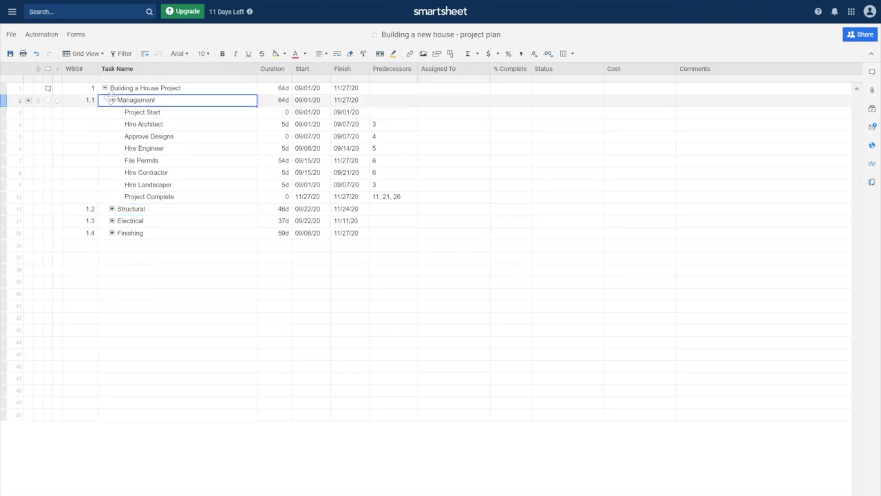
pyautogui.click(112, 100)
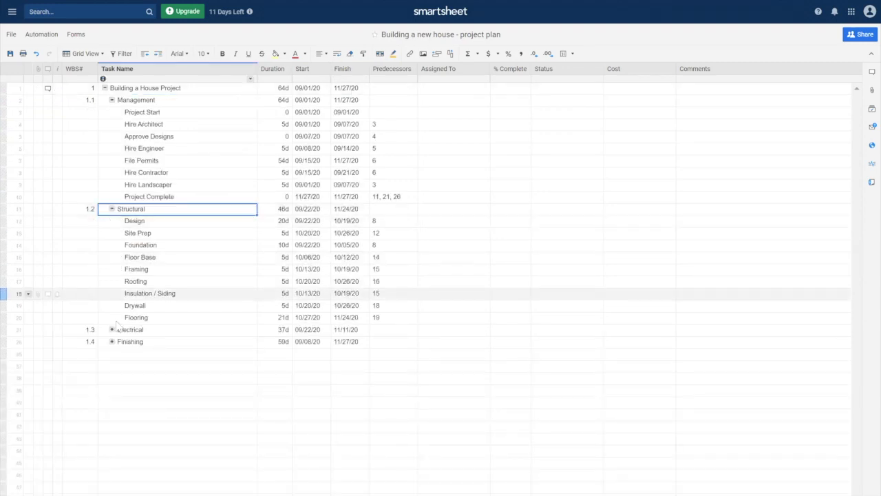
# Expand every phase again, including Finishing, and select Hire Architect's Duration cell
pyautogui.click(111, 329)
pyautogui.click(111, 390)
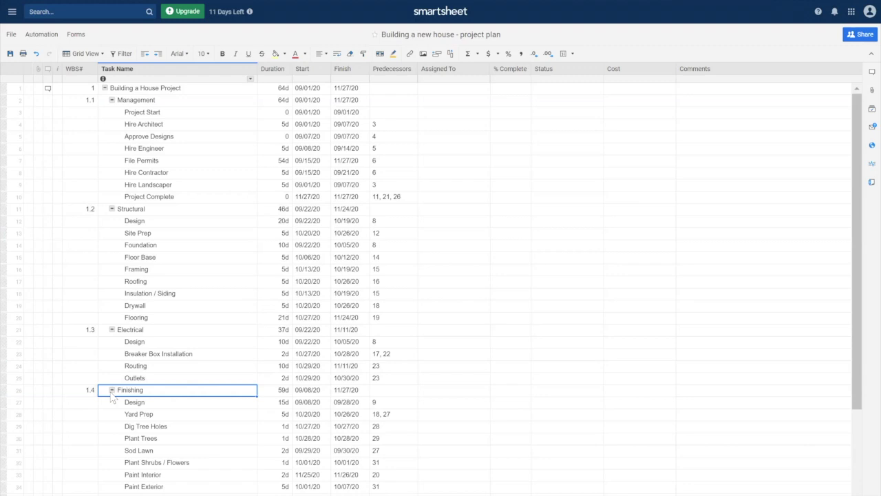
pyautogui.click(274, 128)
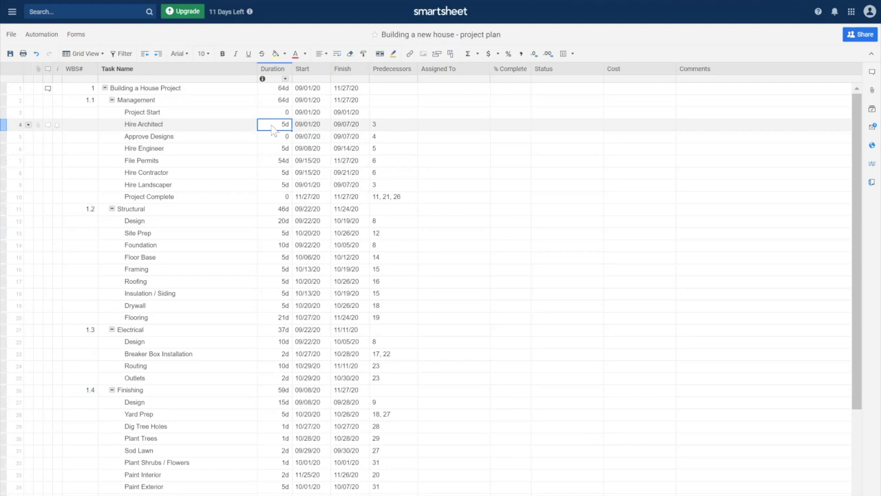
# Change Hire Architect to 14d and Hire Engineer to 24d, moving Project Complete to 01/06/21
pyautogui.write('14')
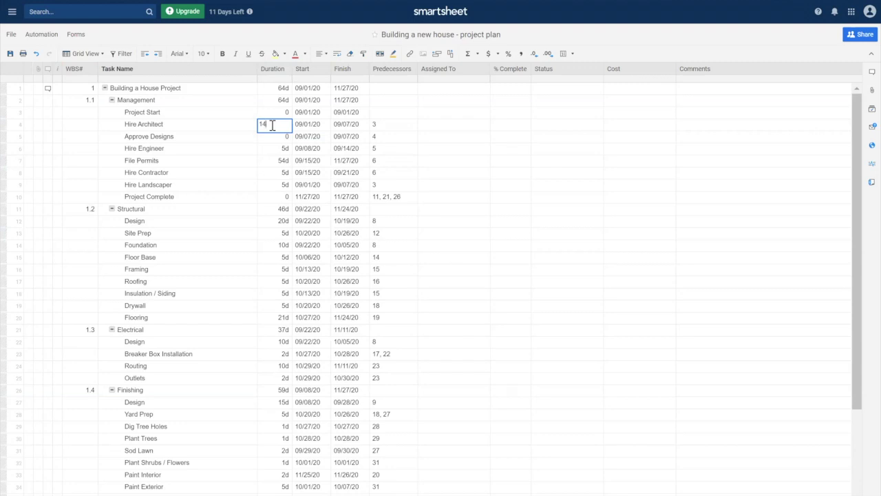
pyautogui.press('Return')
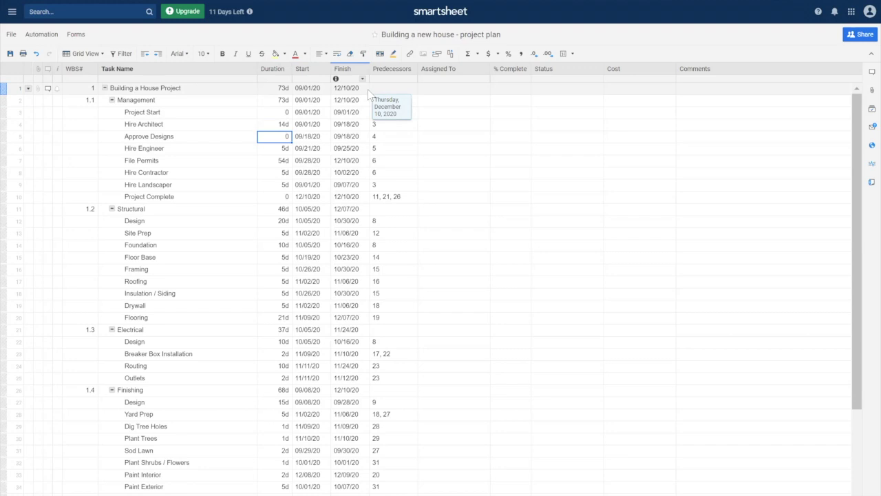
pyautogui.press('Down')
pyautogui.write('24')
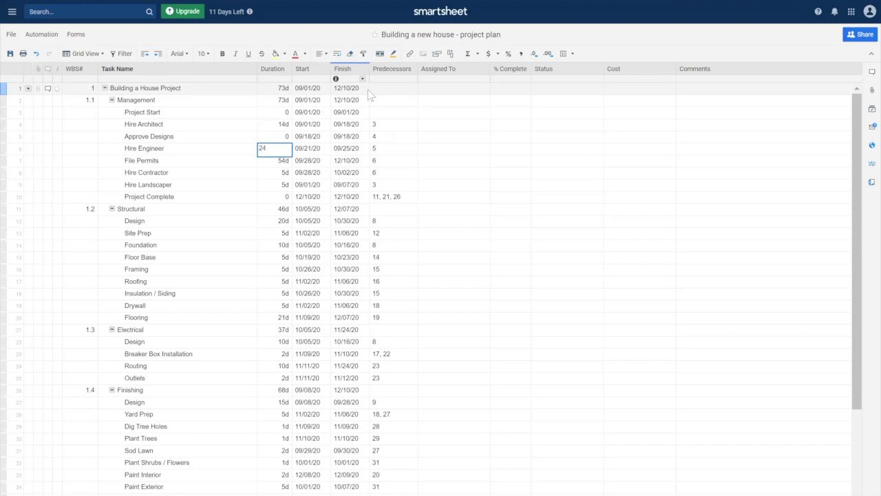
pyautogui.press('Return')
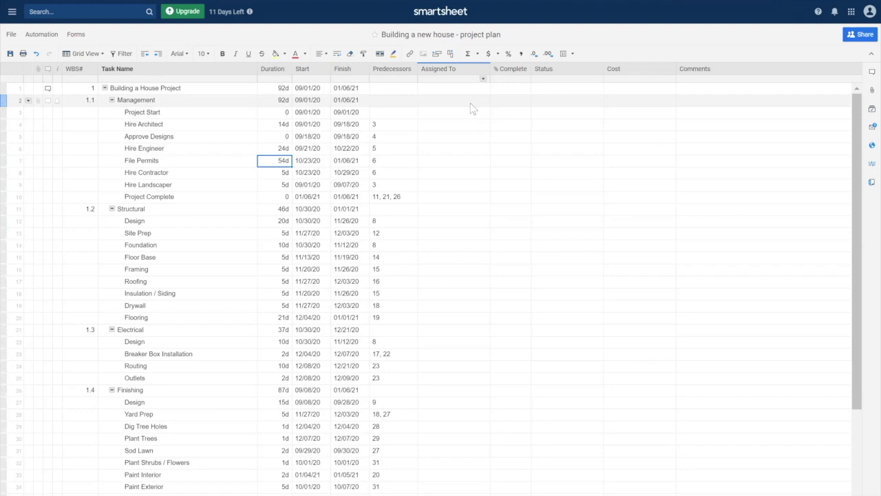
# Assign Hire Architect to the existing team contact found by typing 'M'
pyautogui.click(464, 127)
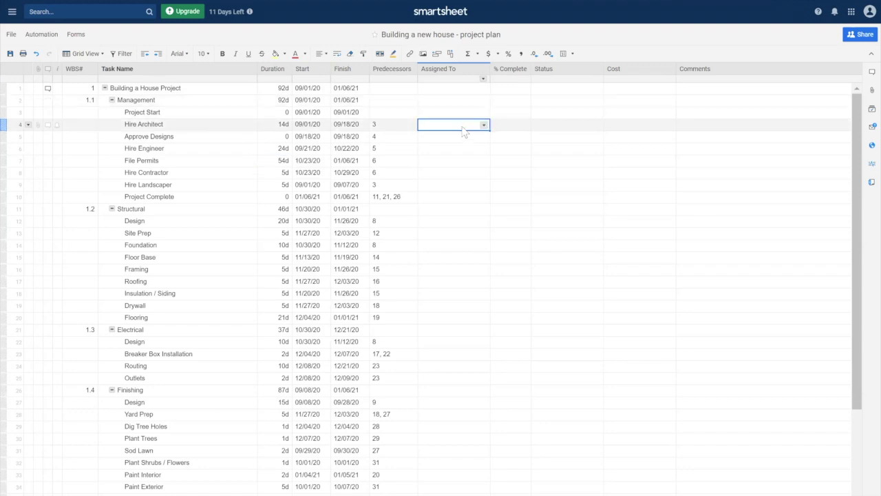
pyautogui.click(463, 127)
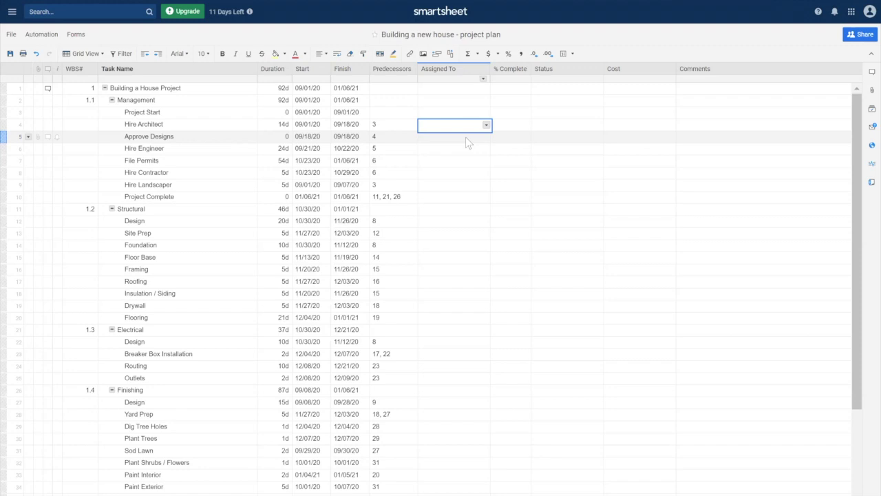
pyautogui.write('M')
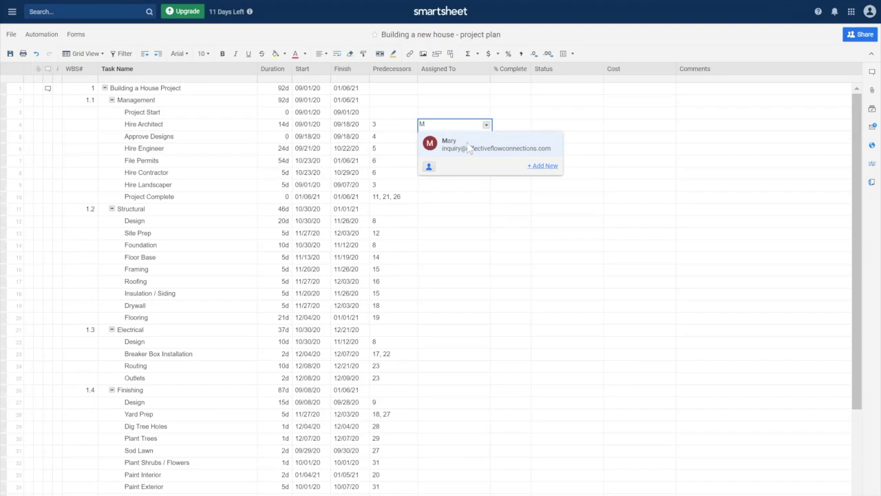
pyautogui.click(468, 147)
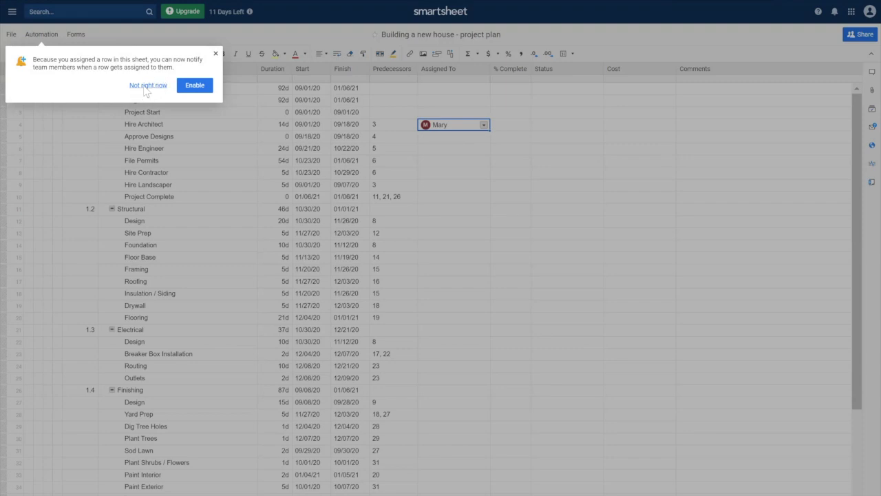
# Decline the notification offer and enter a contact name in Approve Designs' Assigned To cell
pyautogui.click(146, 88)
pyautogui.click(466, 137)
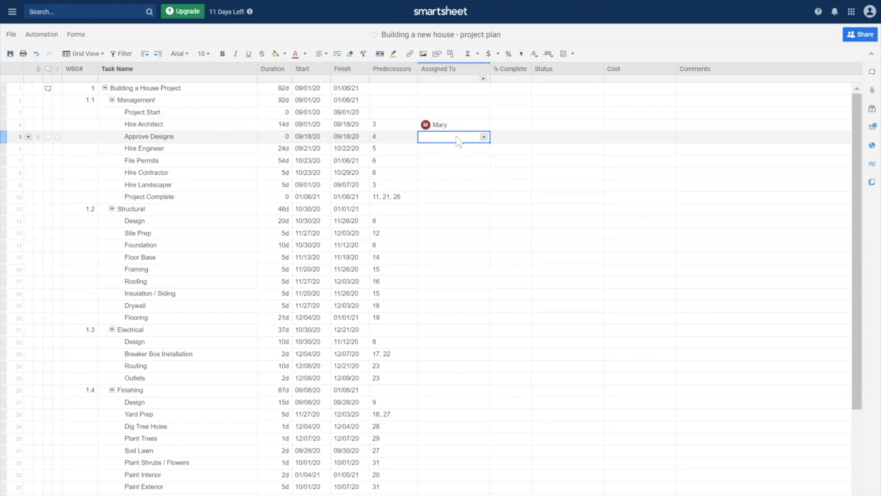
pyautogui.write('Mark')
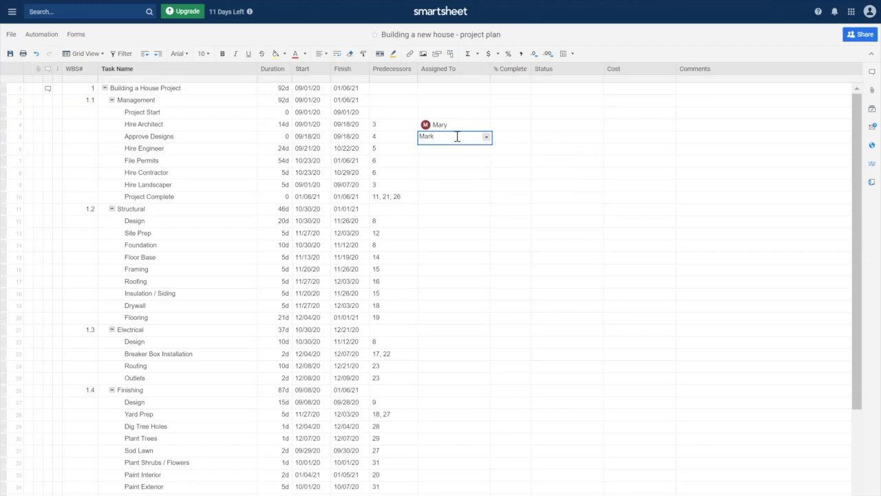
pyautogui.press('BackSpace')
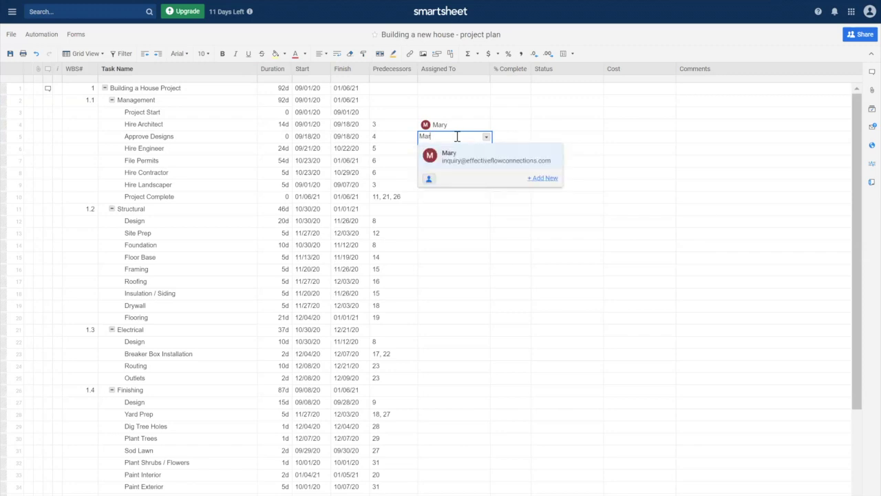
# Add a new contact with their name and e-mail, assigning them to Approve Designs
pyautogui.click(549, 179)
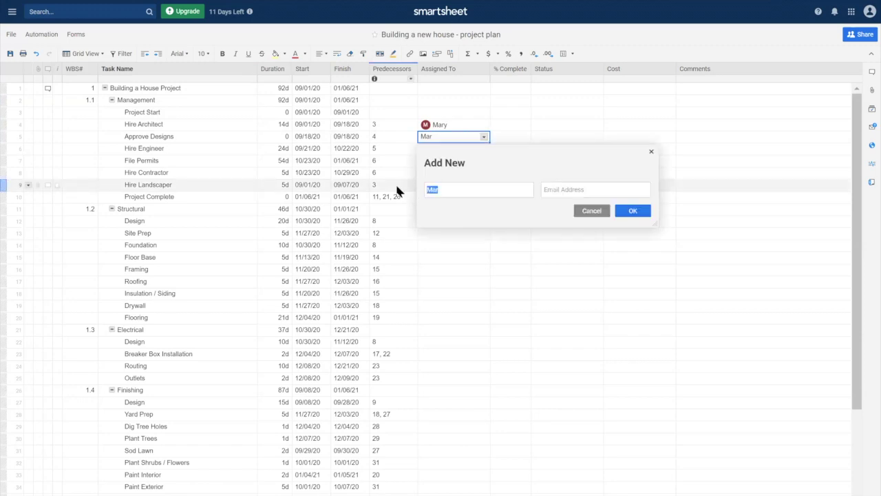
pyautogui.write('Mark')
pyautogui.click(558, 193)
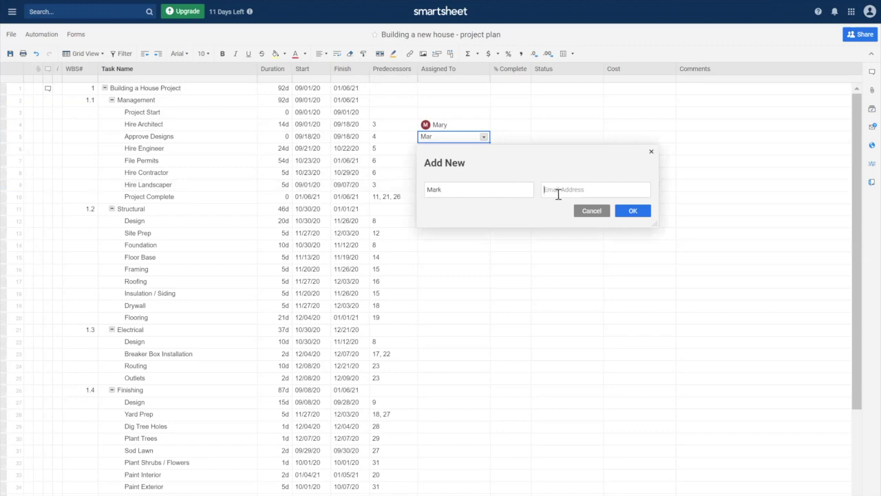
pyautogui.click(484, 225)
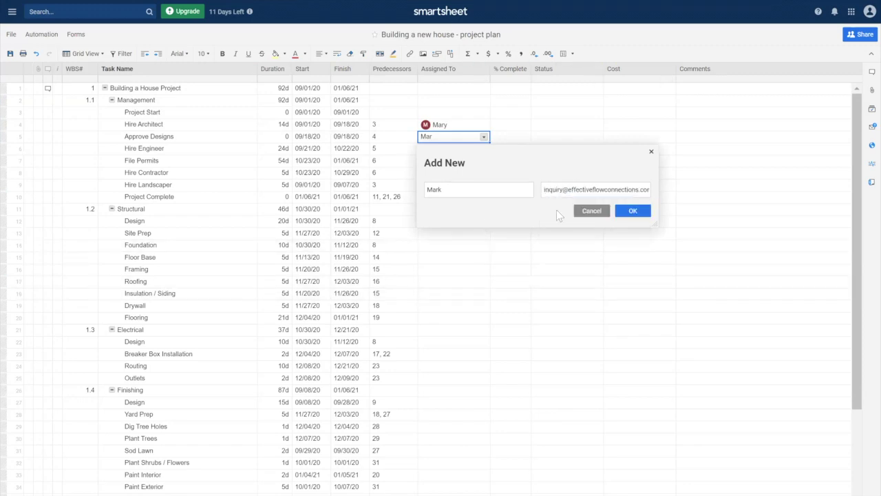
pyautogui.click(632, 210)
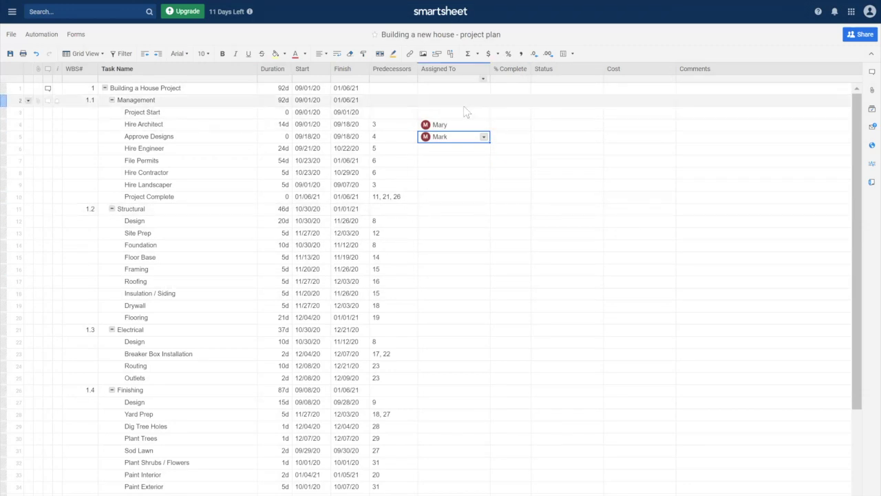
pyautogui.click(454, 127)
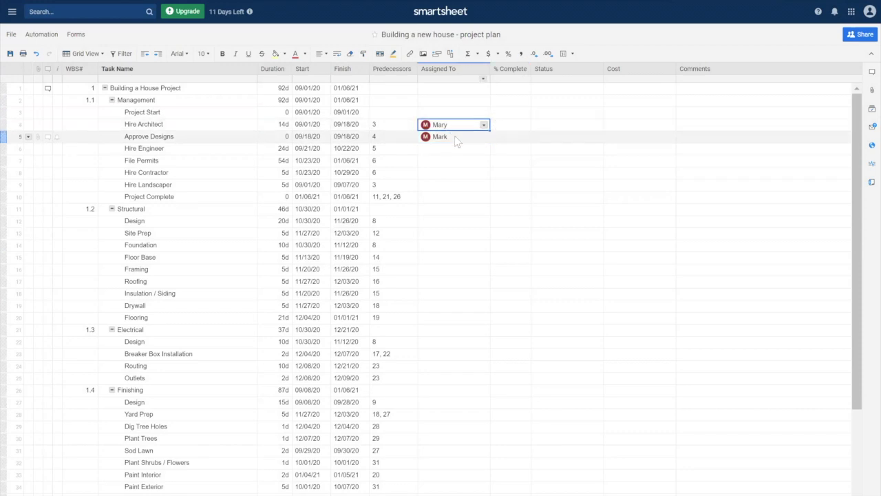
pyautogui.click(454, 137)
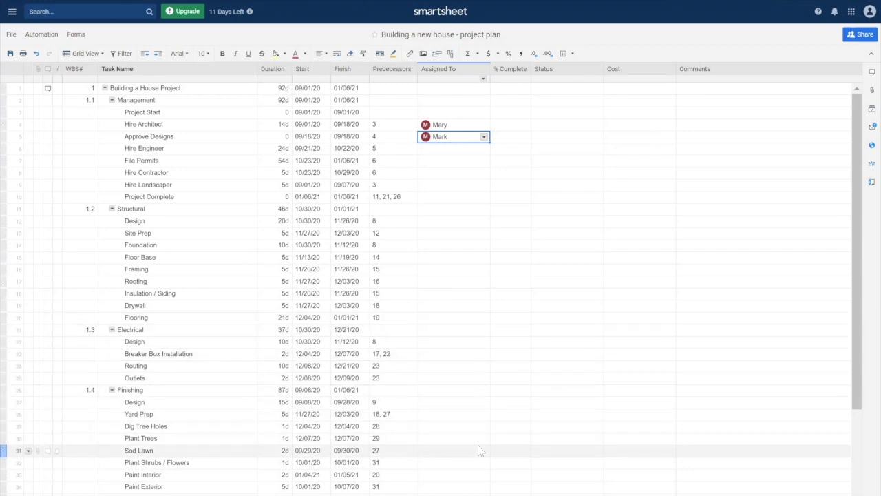
# Show the Automation menu's workflow options for the project sheet
pyautogui.click(469, 125)
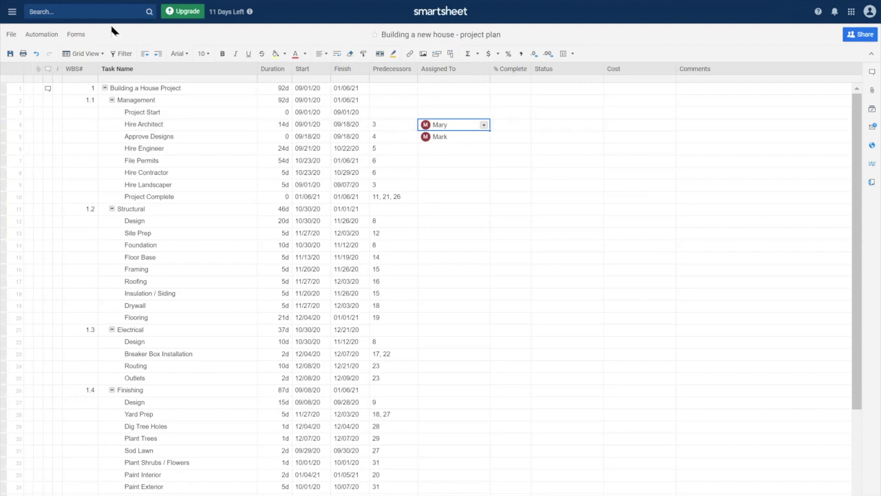
pyautogui.click(43, 38)
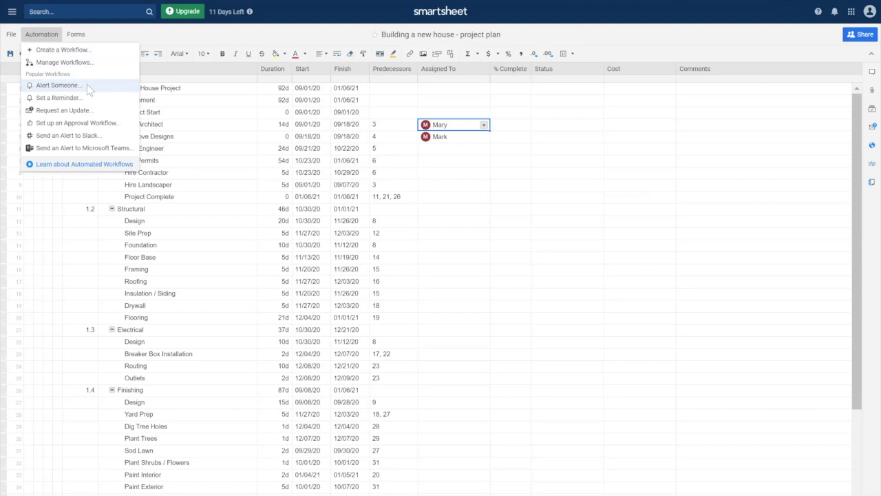
# Create an Alert Someone workflow titled 'Notify Project Team Members of Tasks', leaving the trigger unchanged
pyautogui.click(86, 84)
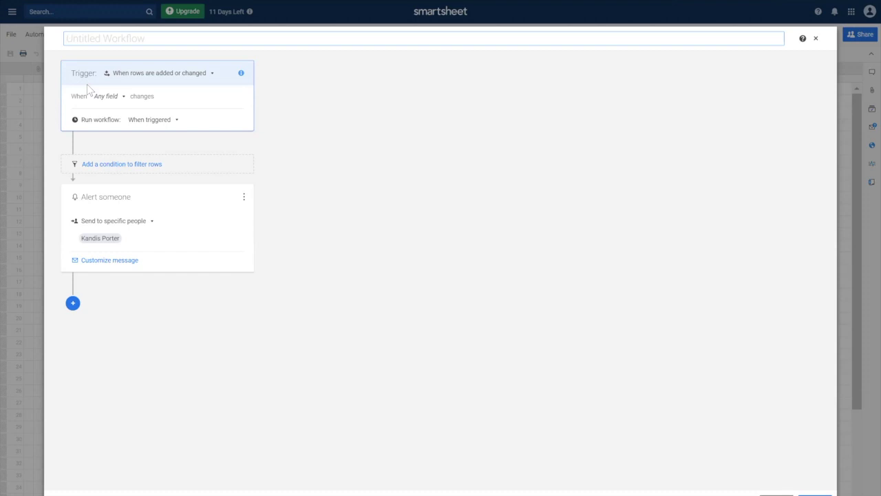
pyautogui.write('Notify Project team')
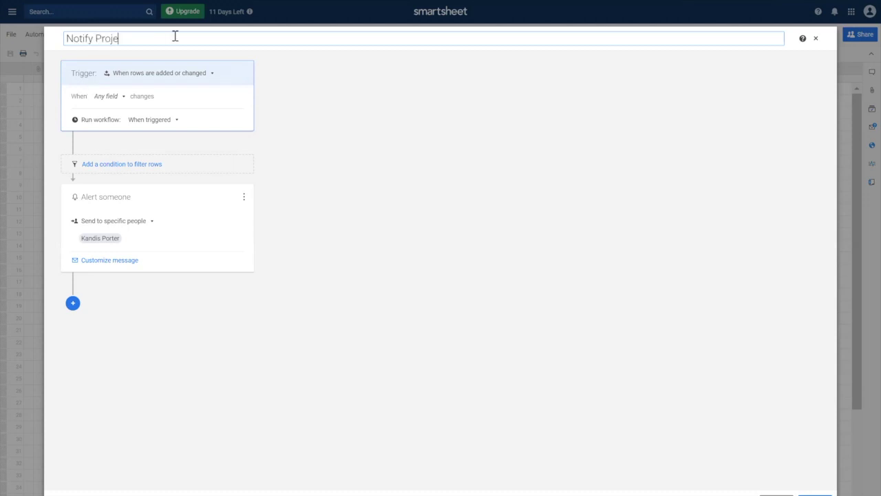
pyautogui.press('BackSpace')
pyautogui.press('BackSpace')
pyautogui.press('BackSpace')
pyautogui.press('BackSpace')
pyautogui.press('BackSpace')
pyautogui.write('Team Members of Tasks')
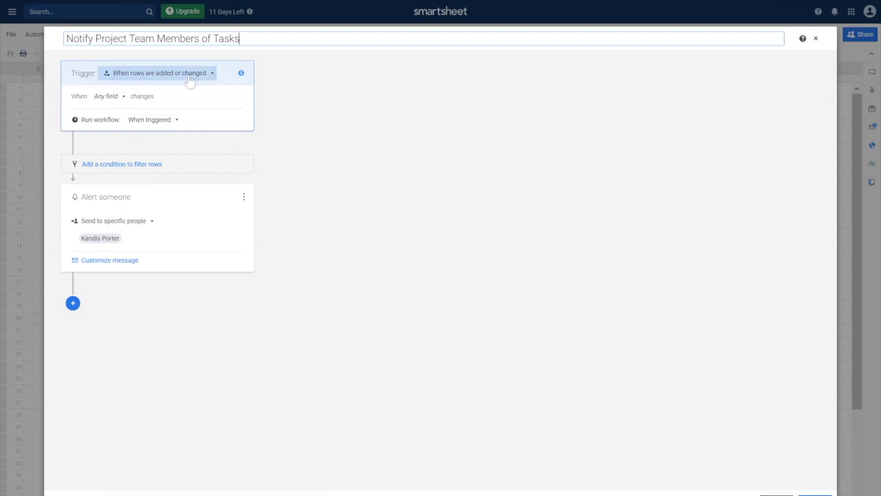
pyautogui.click(212, 75)
pyautogui.click(213, 76)
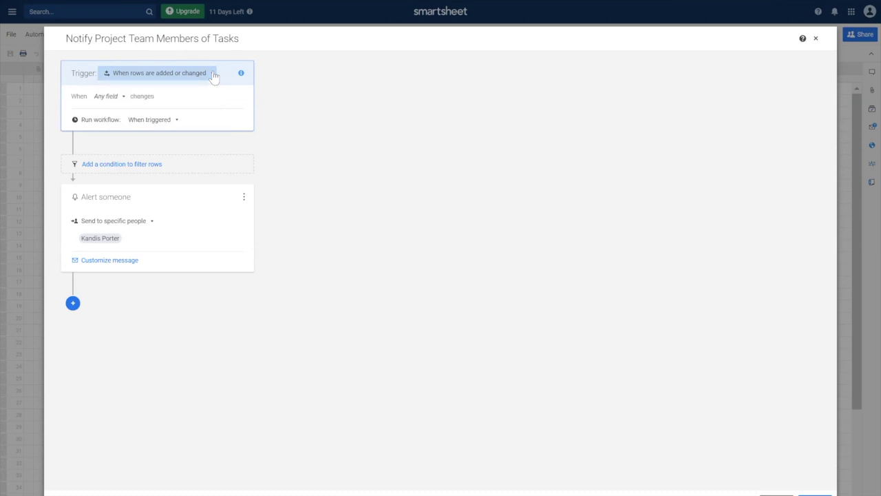
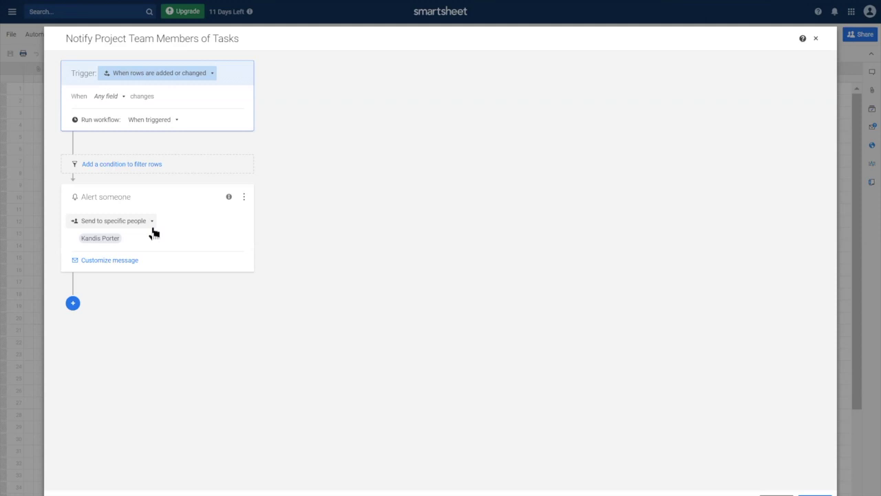
# Replace the alert's specific recipient with contacts in the Assigned To column
pyautogui.click(112, 241)
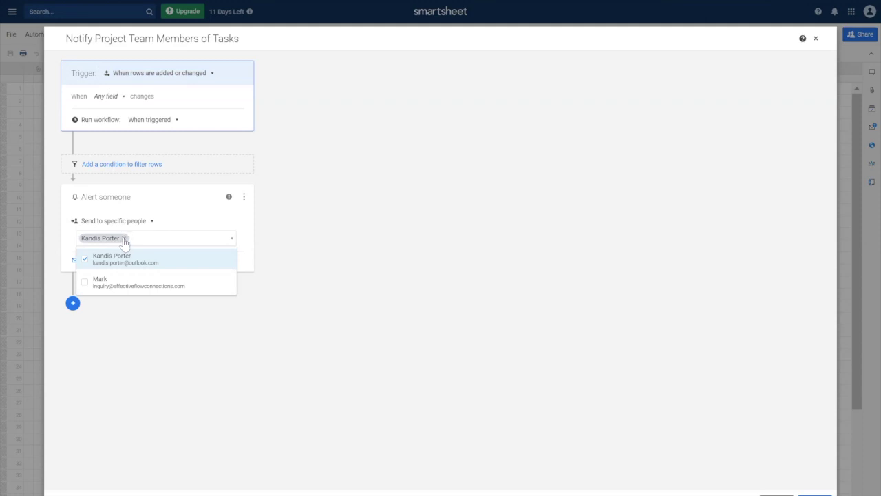
pyautogui.click(124, 239)
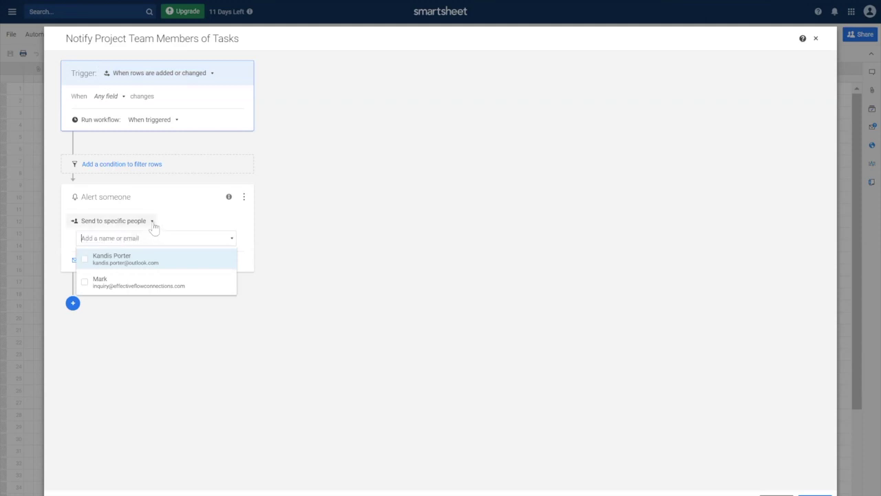
pyautogui.click(151, 223)
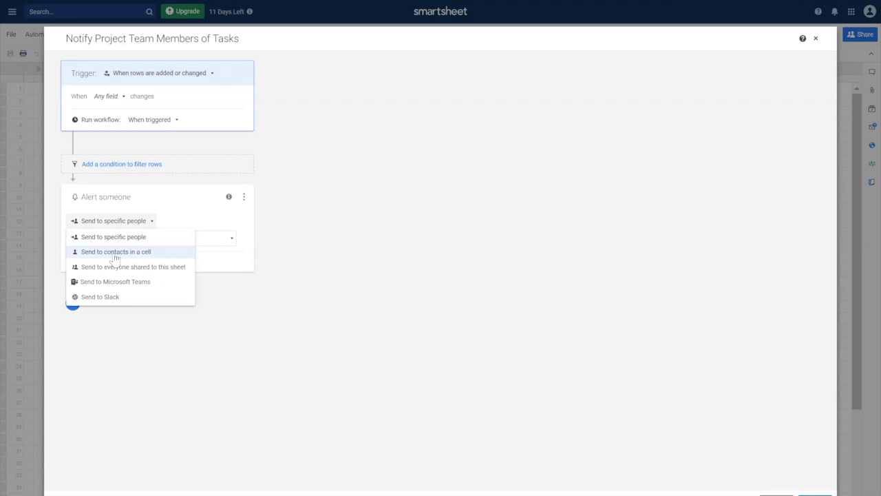
pyautogui.click(115, 252)
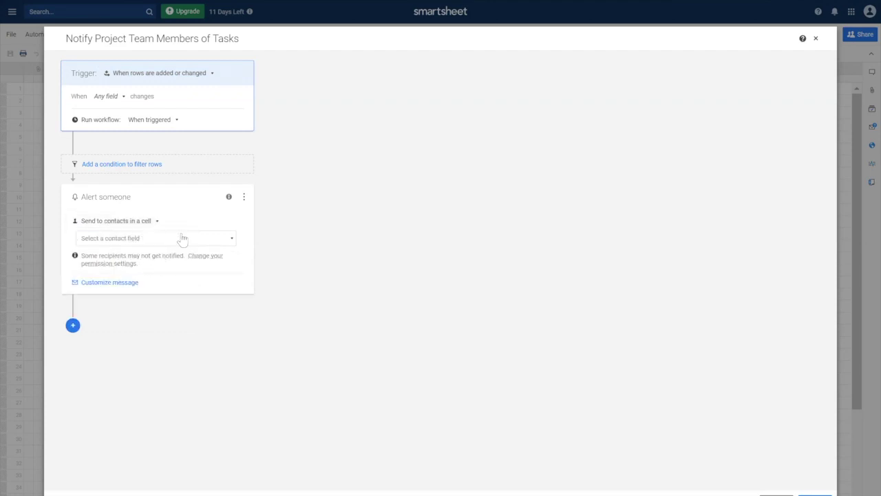
pyautogui.click(232, 240)
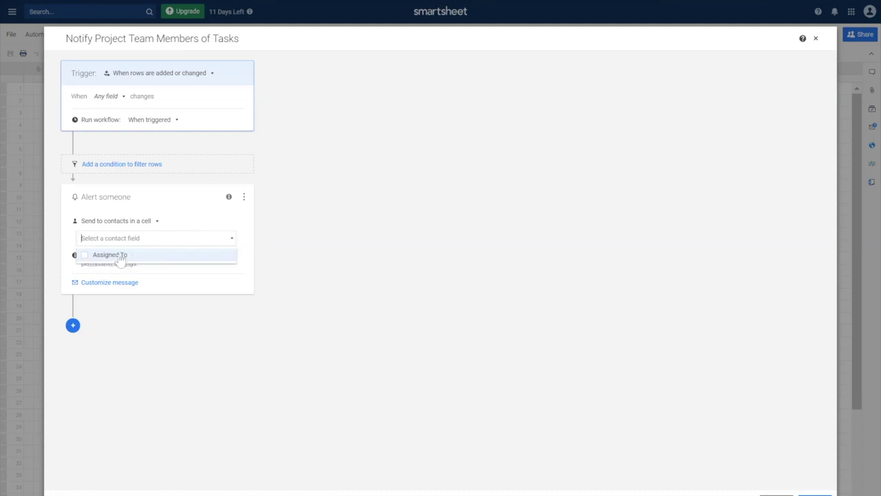
pyautogui.click(121, 256)
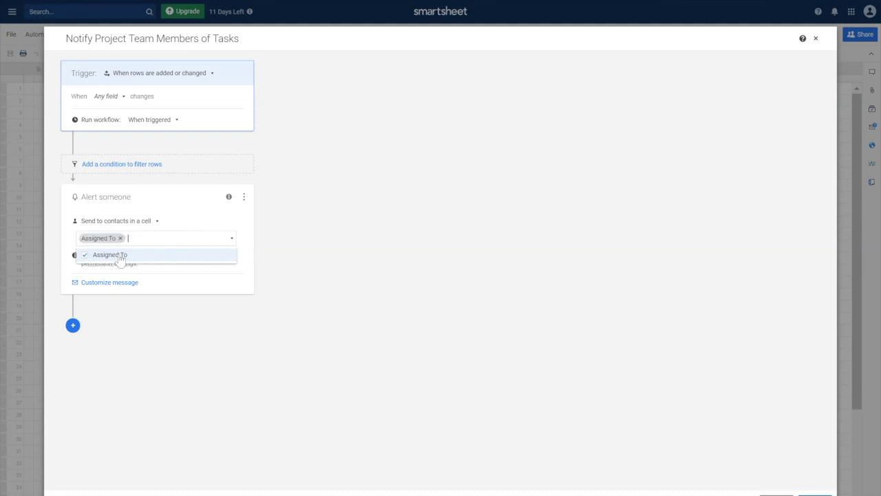
pyautogui.click(197, 291)
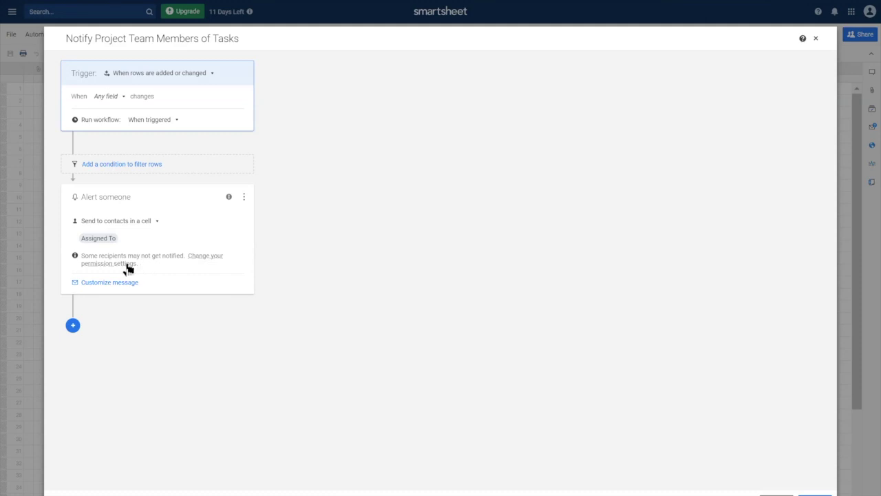
# Set the sheet's automation notification permission to Unrestricted and confirm
pyautogui.click(128, 268)
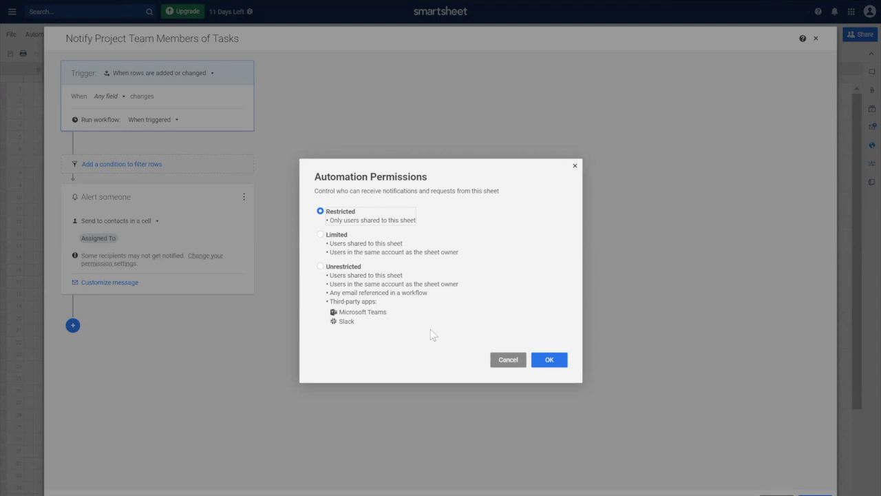
pyautogui.click(320, 266)
pyautogui.click(550, 361)
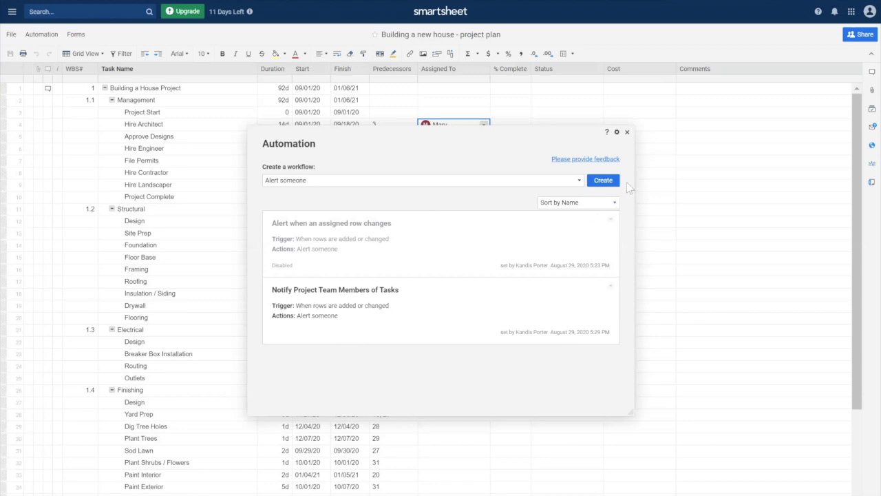
# Back on the project plan sheet, change Hire Architect's duration to 12 days
pyautogui.click(627, 132)
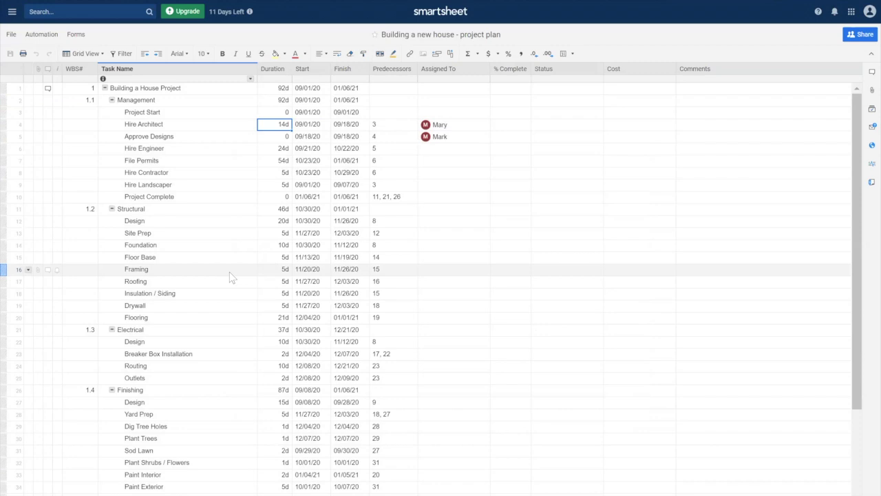
pyautogui.write('12')
pyautogui.press('Return')
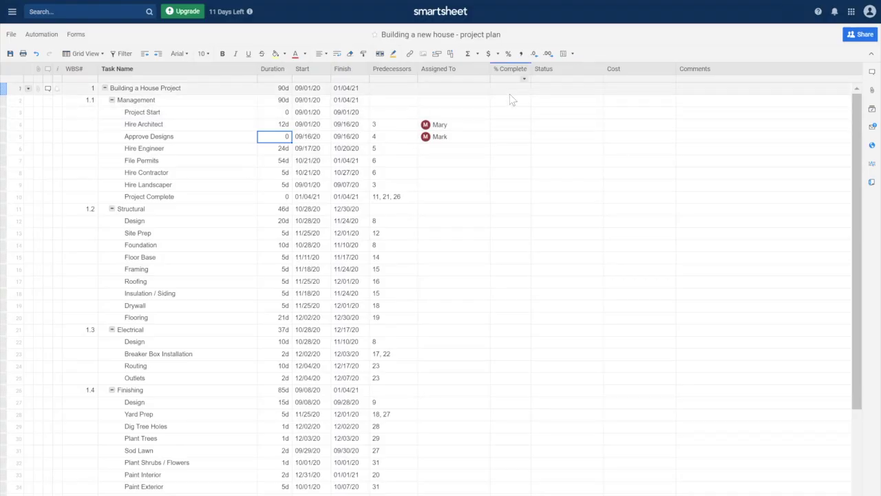
# Enter 0% in Project Start's % Complete cell and fill it down every task row
pyautogui.click(510, 88)
pyautogui.click(509, 113)
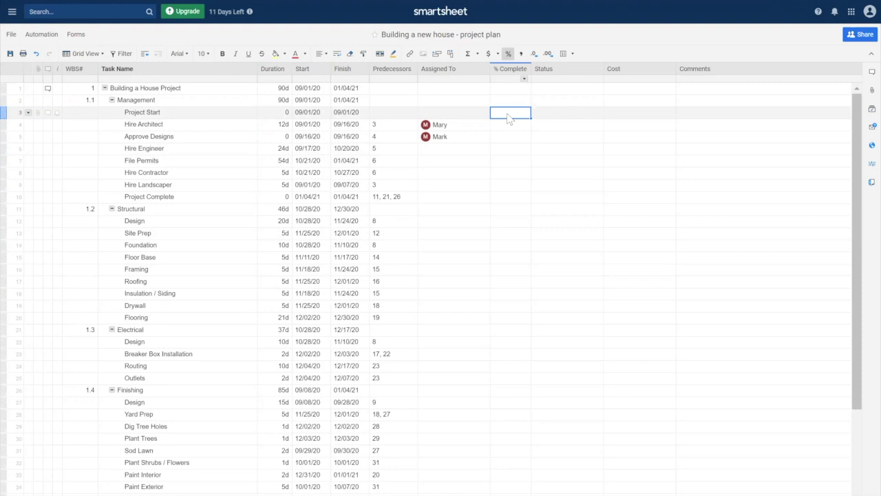
pyautogui.click(508, 114)
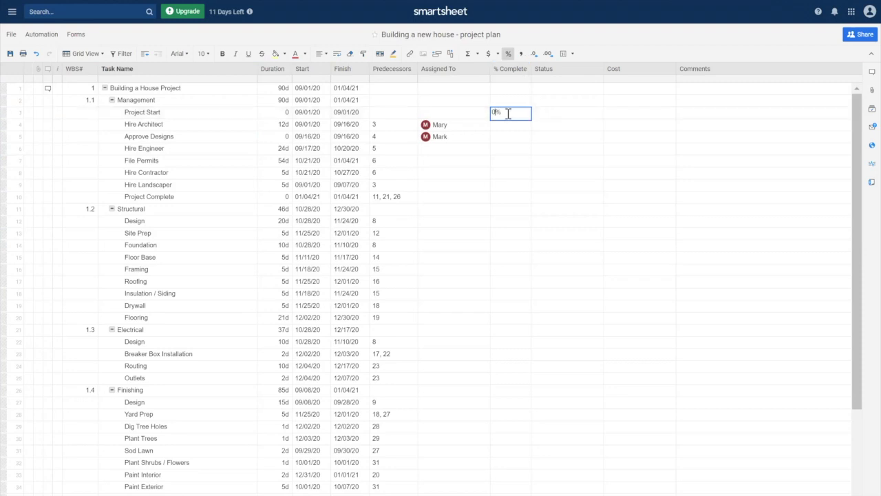
pyautogui.write('0')
pyautogui.press('Return')
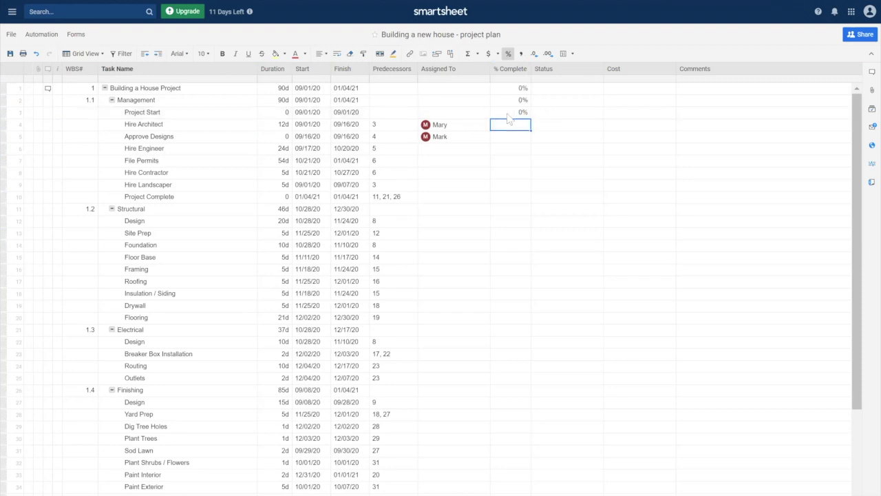
pyautogui.click(508, 114)
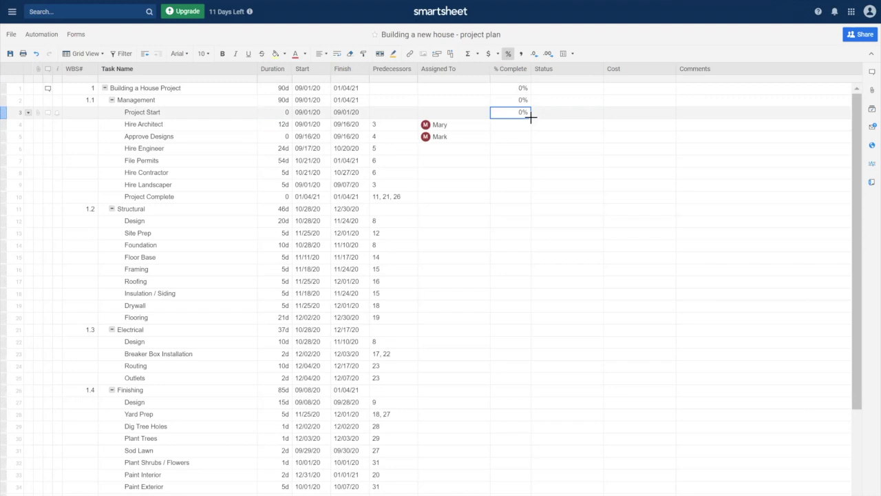
pyautogui.moveTo(529, 117); pyautogui.dragTo(480, 468)
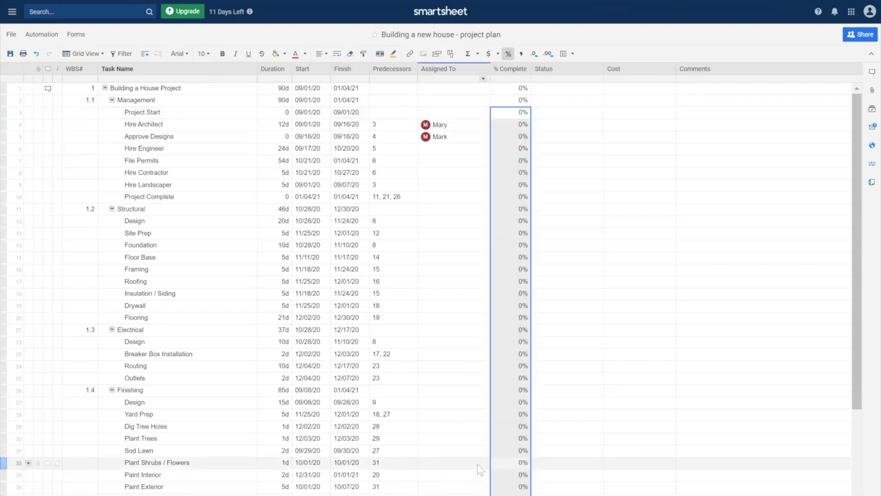
# Set Project Start's Status to Not Started and fill it down the Status column
pyautogui.click(597, 113)
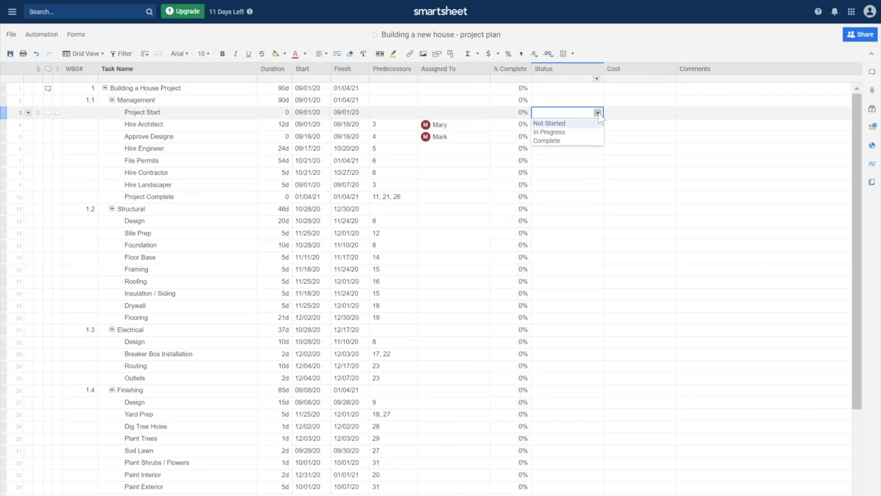
pyautogui.click(569, 183)
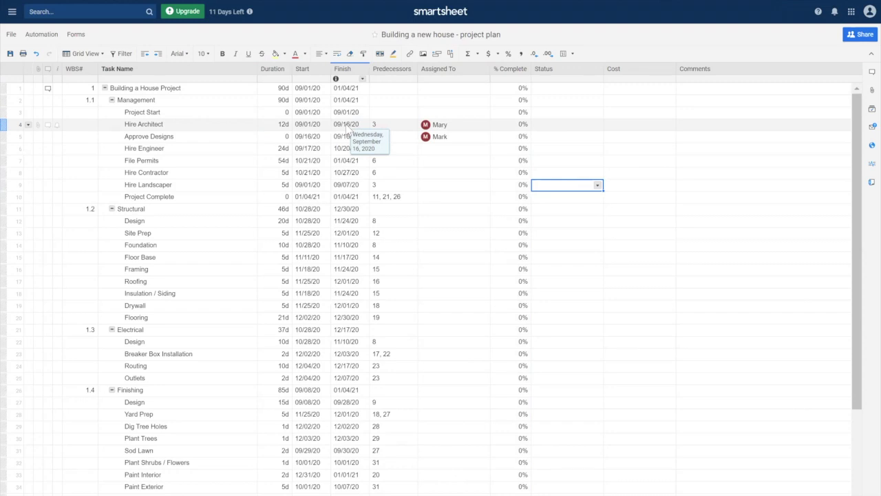
pyautogui.click(592, 113)
pyautogui.click(589, 123)
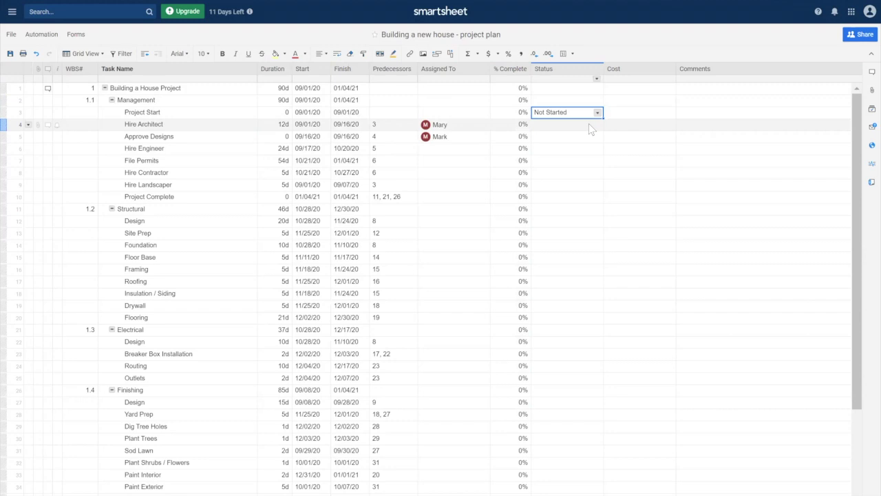
pyautogui.moveTo(602, 117); pyautogui.dragTo(567, 492)
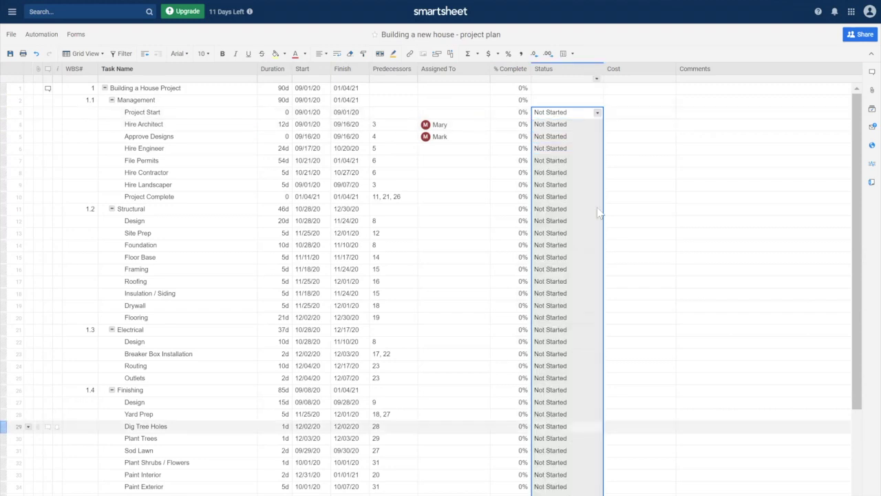
pyautogui.click(566, 100)
pyautogui.click(654, 114)
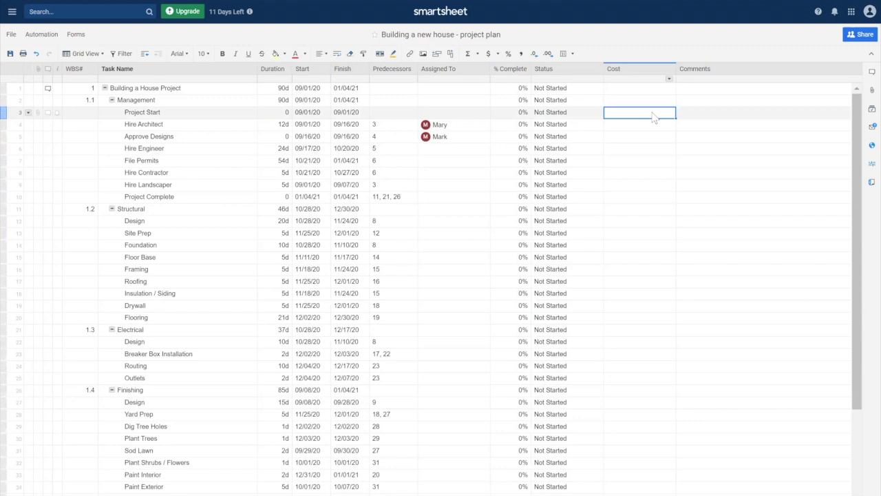
# Enter costs of 0, 1000, 0 and 1000 for Project Start through Hire Engineer
pyautogui.write('0')
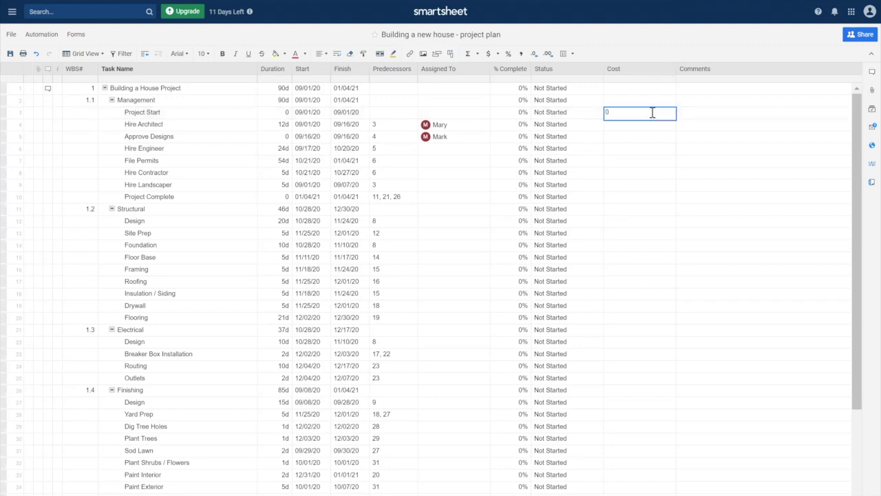
pyautogui.press('Return')
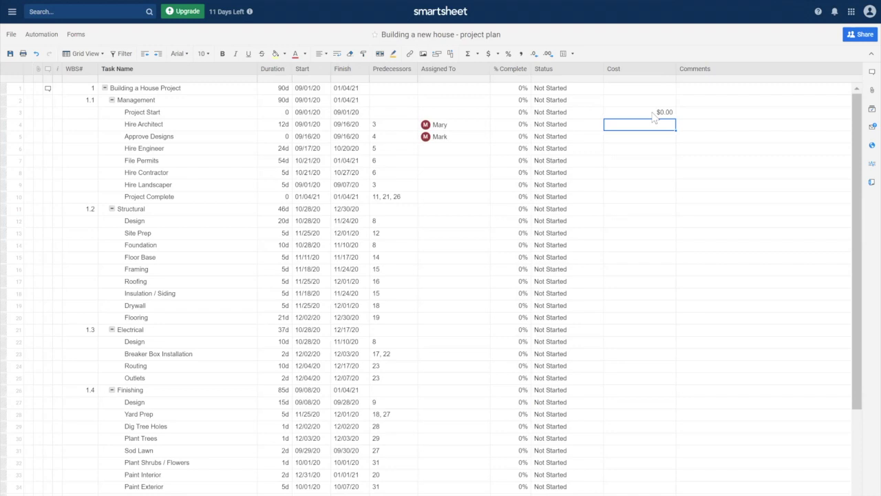
pyautogui.write('1000')
pyautogui.press('Return')
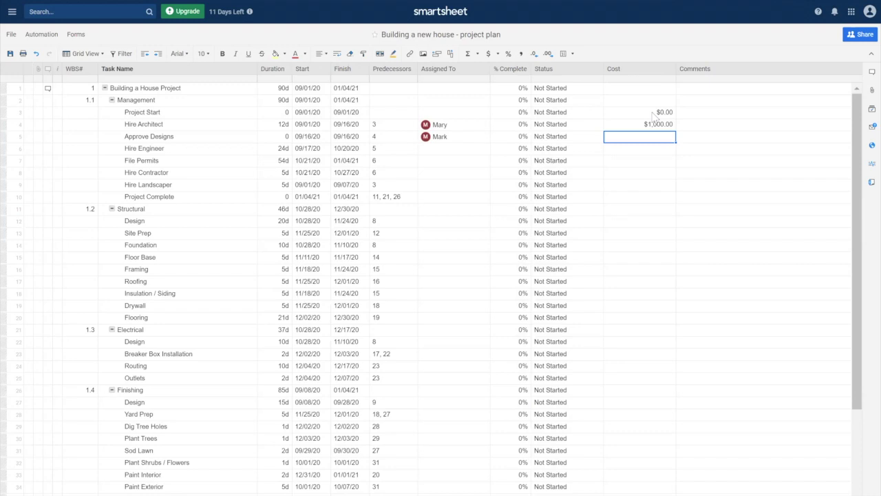
pyautogui.write('0')
pyautogui.press('Return')
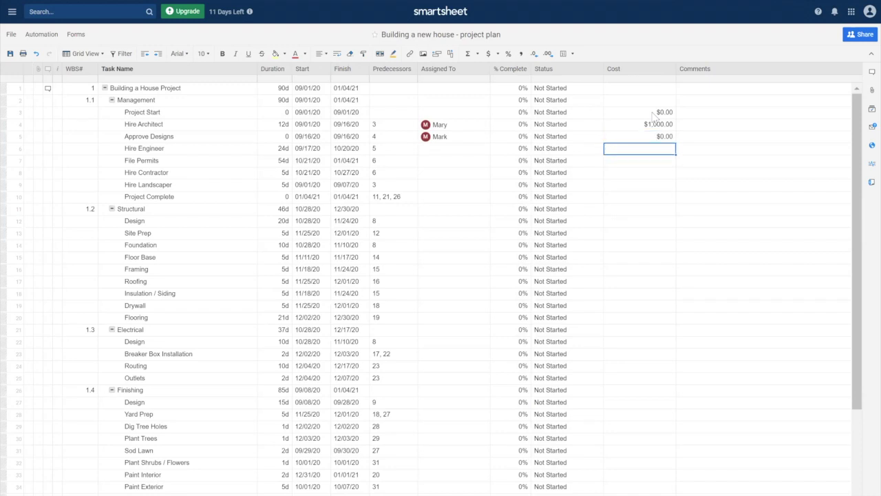
pyautogui.write('1000')
pyautogui.hotkey('shift', 'Tab')
pyautogui.hotkey('shift', 'Tab')
pyautogui.hotkey('shift', 'Tab')
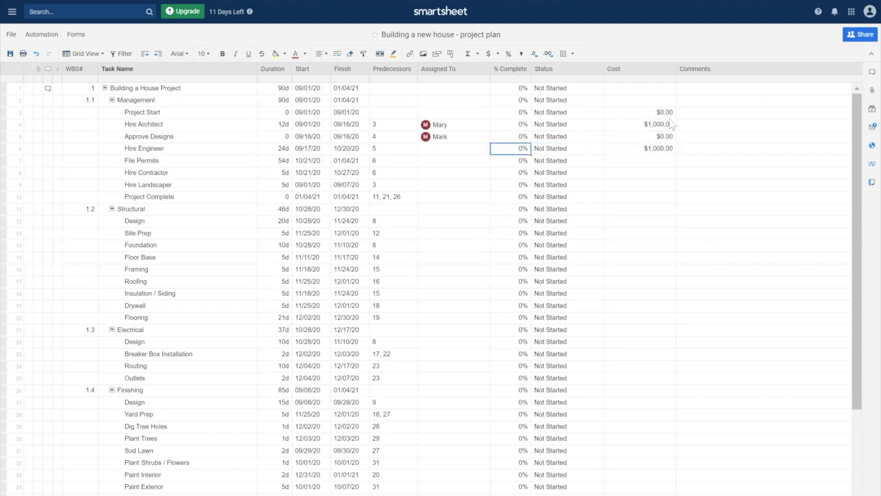
# Assign Hire Engineer to the same person as Hire Architect
pyautogui.write('Ma')
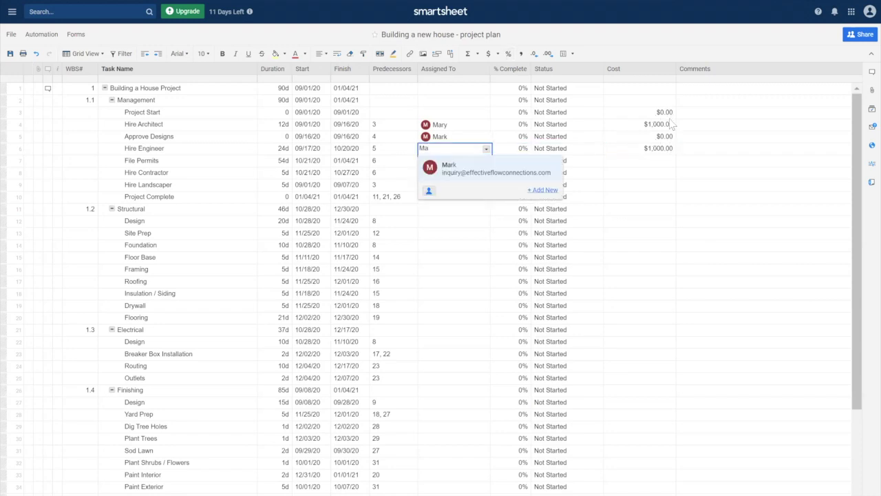
pyautogui.write('ry')
pyautogui.press('Return')
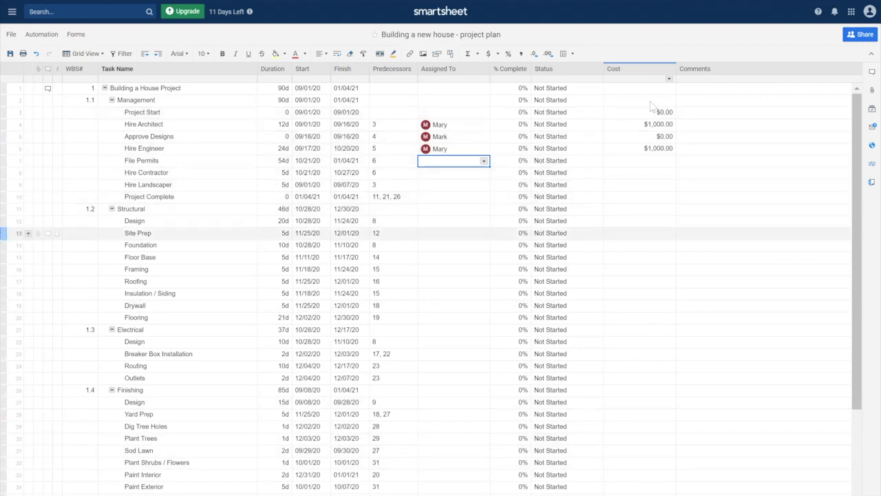
pyautogui.click(625, 413)
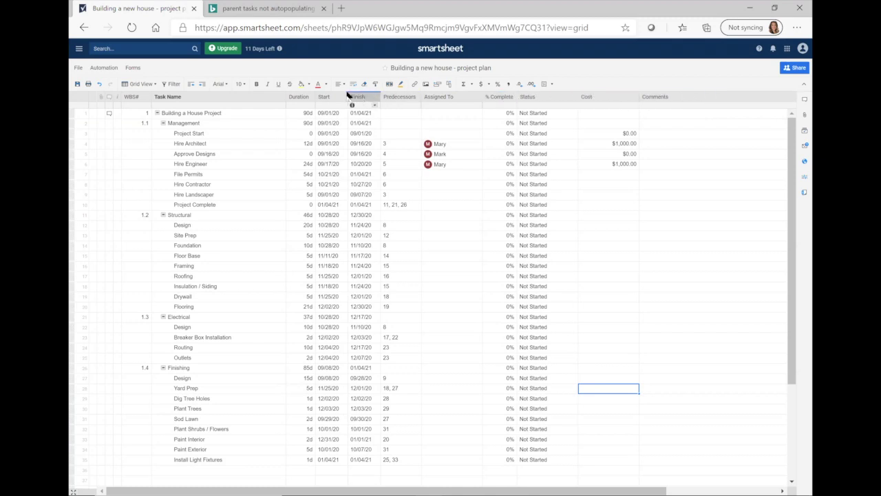
pyautogui.rightClick(279, 103)
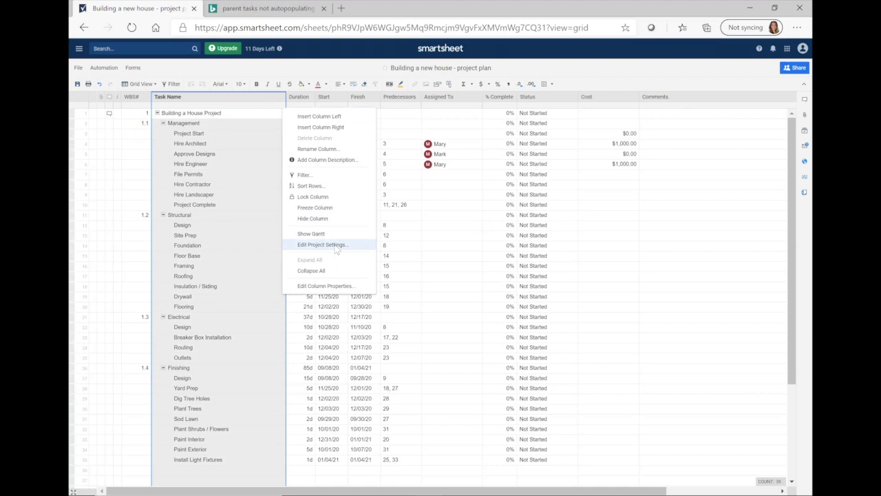
pyautogui.click(356, 63)
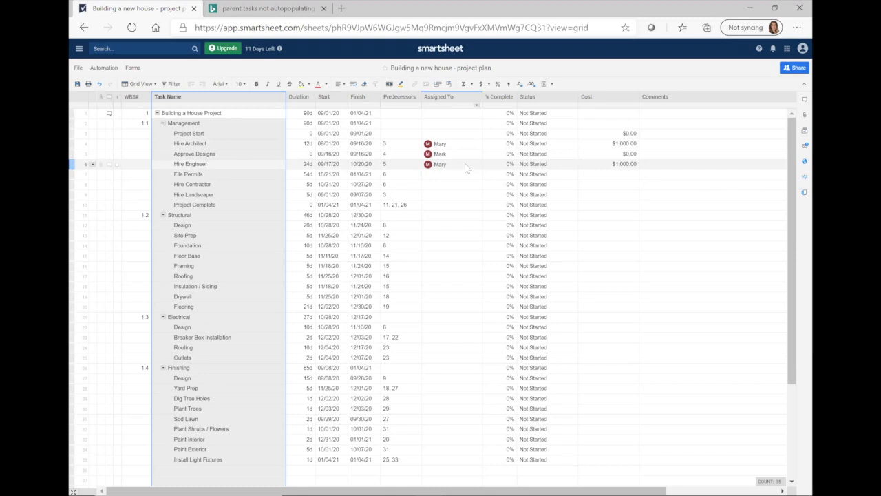
pyautogui.click(111, 126)
pyautogui.click(109, 123)
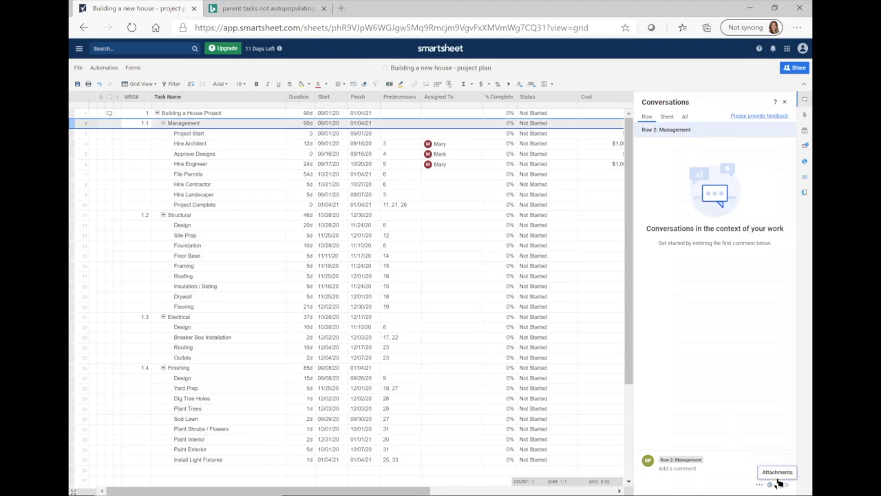
pyautogui.click(769, 484)
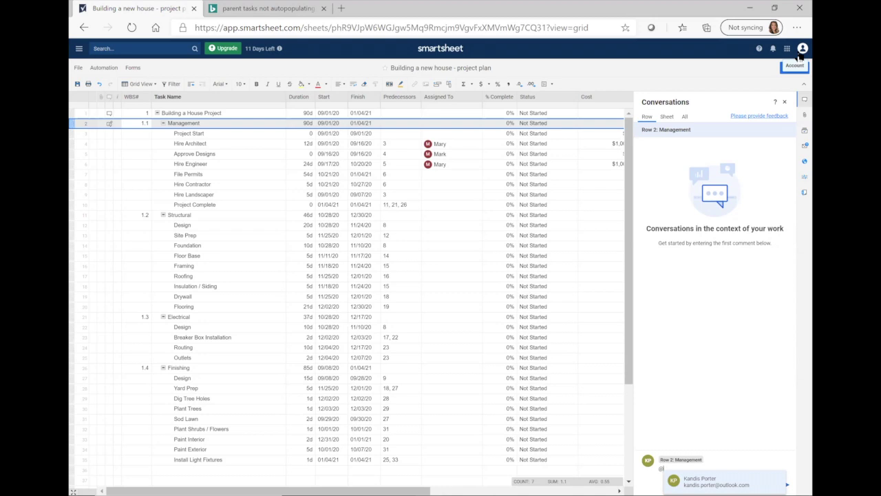
pyautogui.click(788, 484)
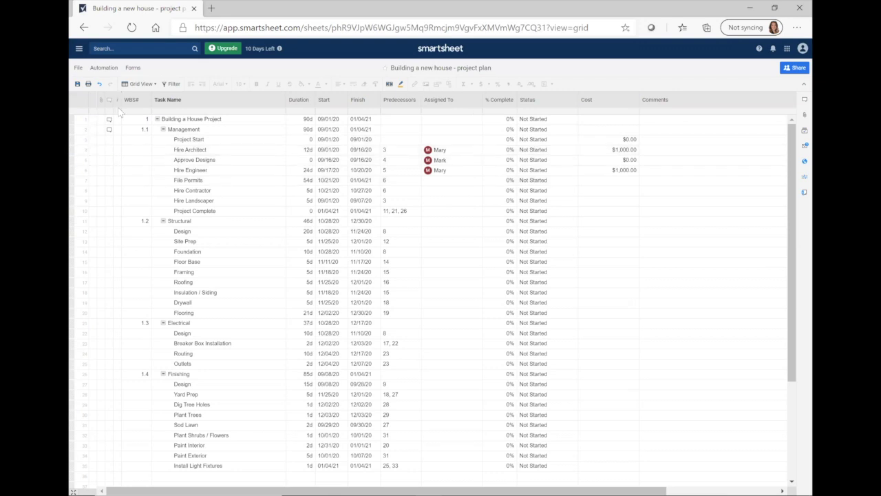
# Show the sheet views list: Grid, Gantt, Card and Calendar
pyautogui.moveTo(118, 103)
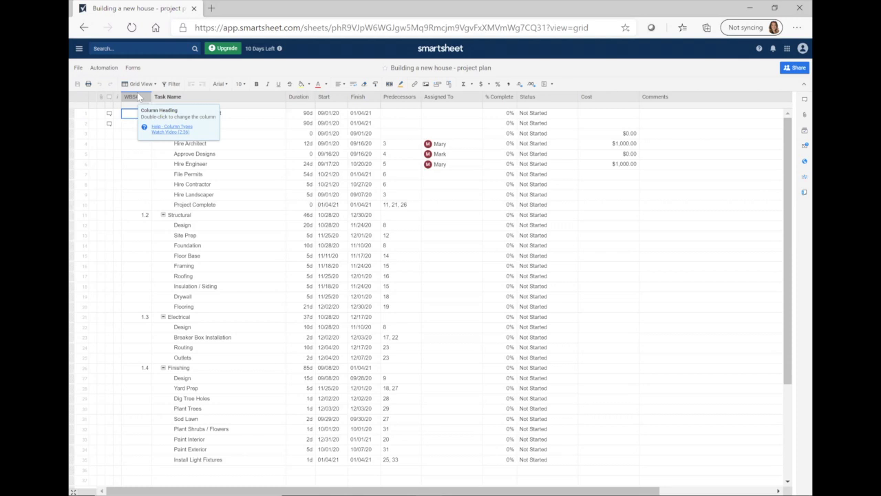
pyautogui.click(153, 85)
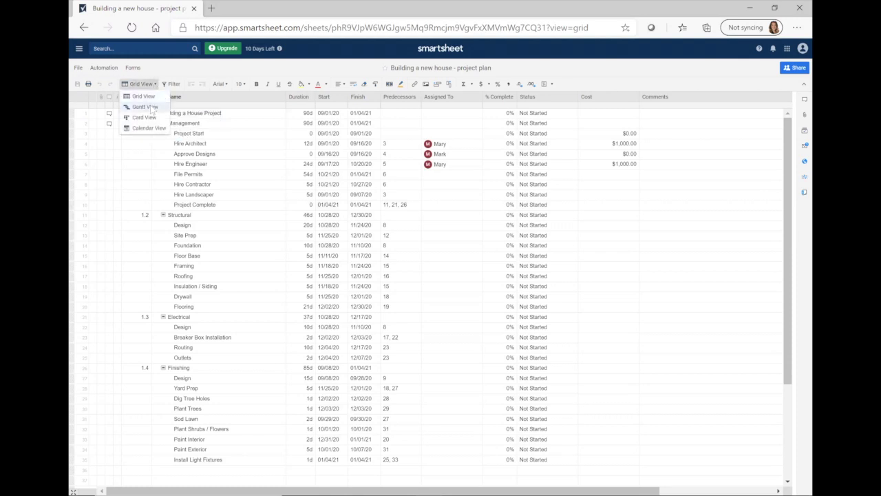
# Switch the house-build plan to Gantt View
pyautogui.click(153, 108)
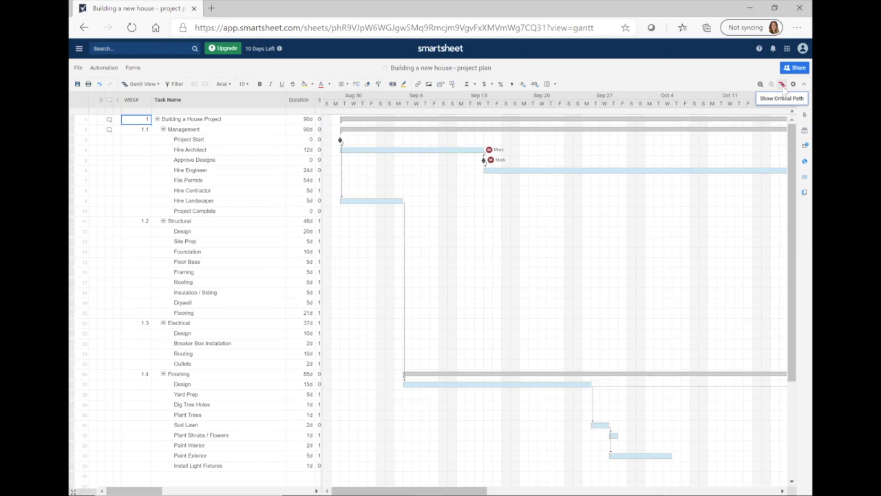
# Turn on Show Critical Path and review the highlighted Gantt timeline
pyautogui.click(782, 84)
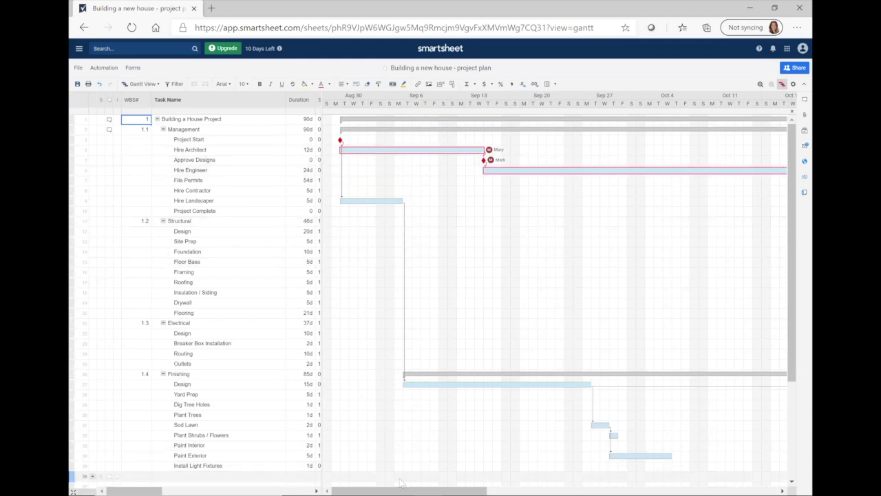
pyautogui.hscroll(2, 413, 482)
pyautogui.moveTo(411, 481); pyautogui.dragTo(637, 480)
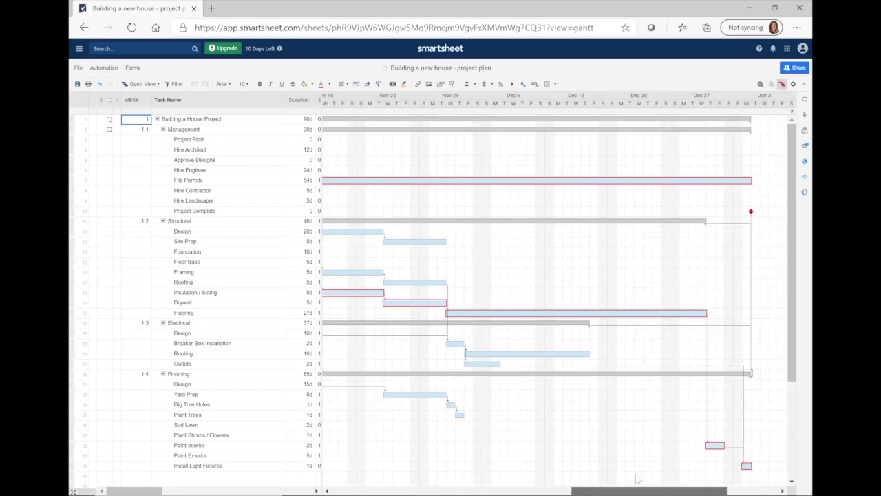
pyautogui.click(142, 84)
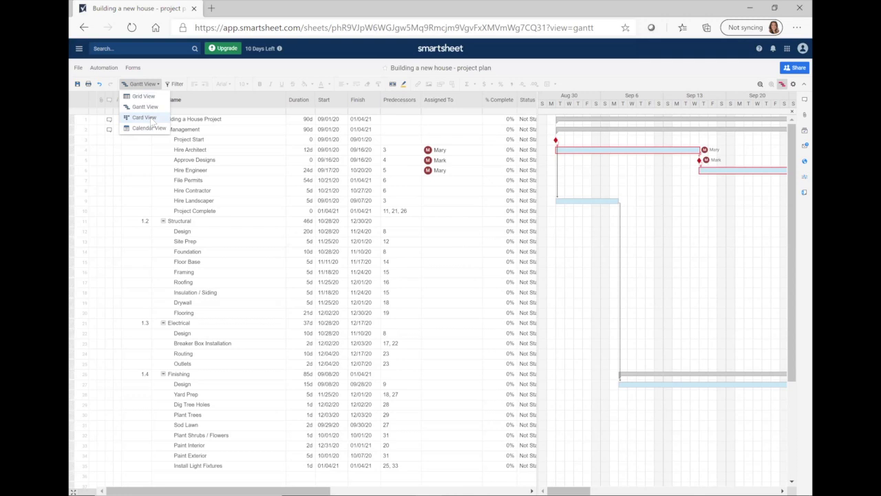
# Switch to Card View and move Management to In Progress and Hire Architect to Complete
pyautogui.click(146, 118)
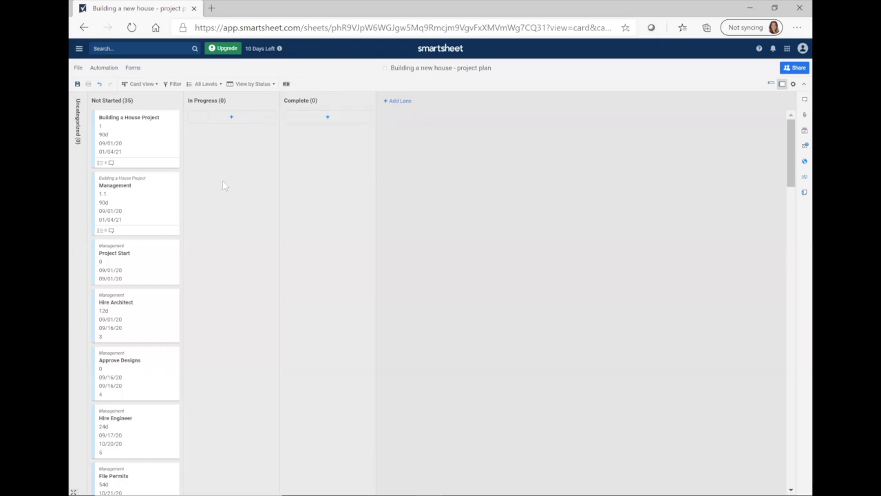
pyautogui.moveTo(163, 210); pyautogui.dragTo(246, 166)
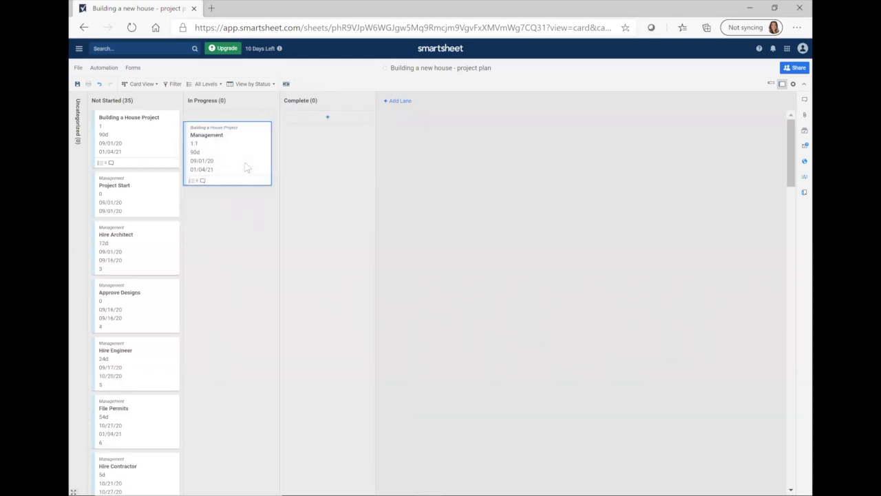
pyautogui.moveTo(162, 243); pyautogui.dragTo(346, 222)
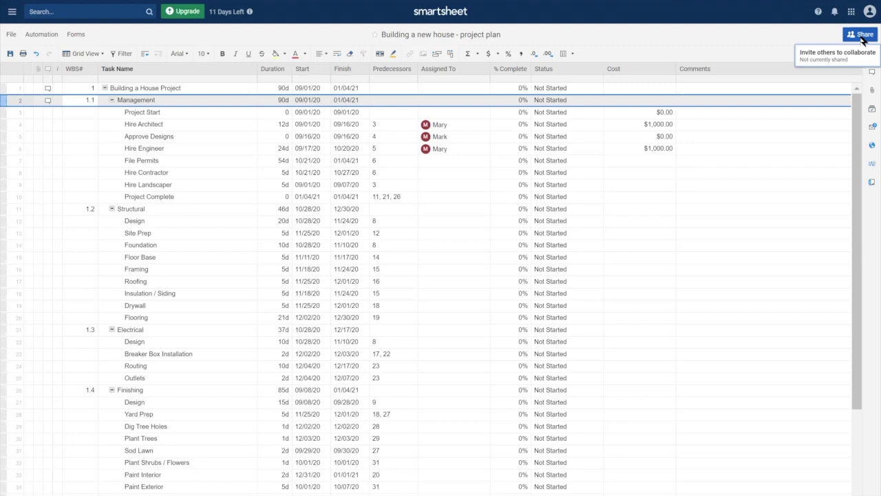
pyautogui.click(861, 36)
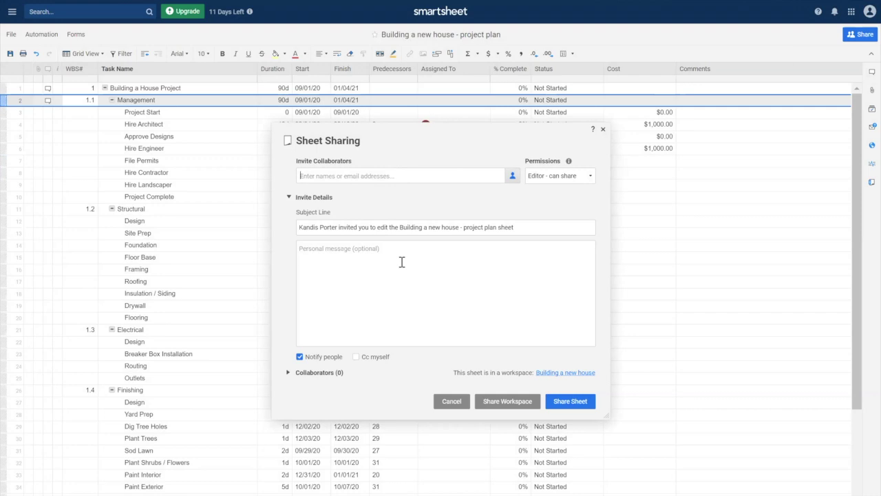
pyautogui.click(592, 180)
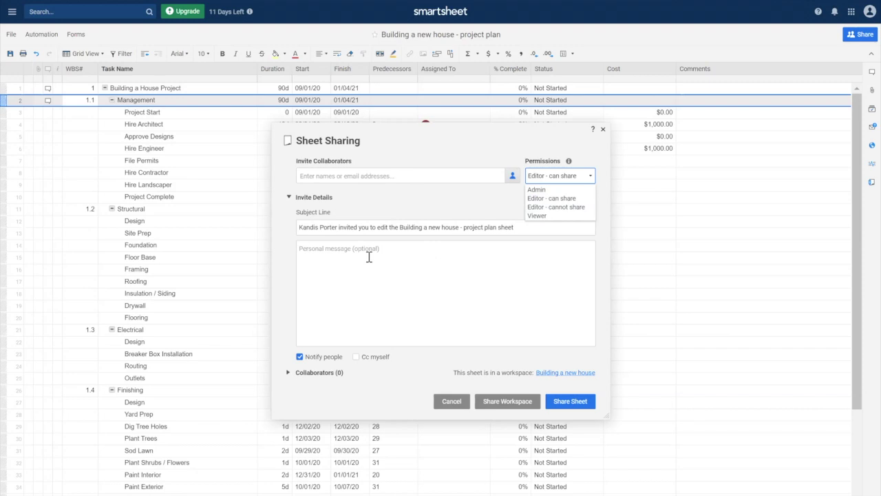
pyautogui.click(356, 357)
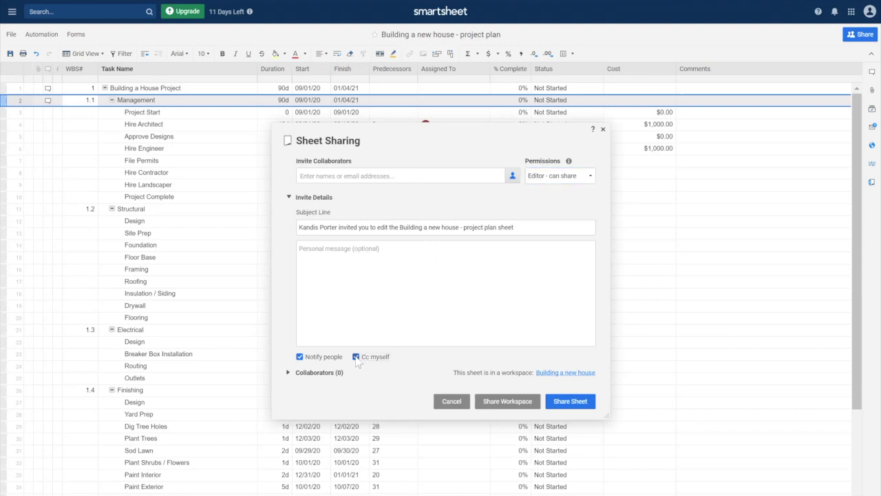
pyautogui.click(356, 357)
pyautogui.click(356, 357)
pyautogui.click(603, 130)
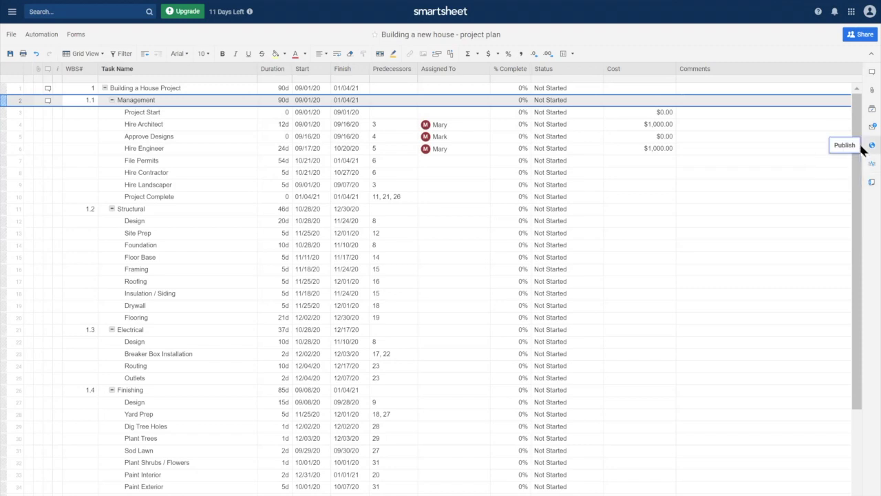
# Review the sheet's publish options, leave all of them off, and close without publishing
pyautogui.click(871, 145)
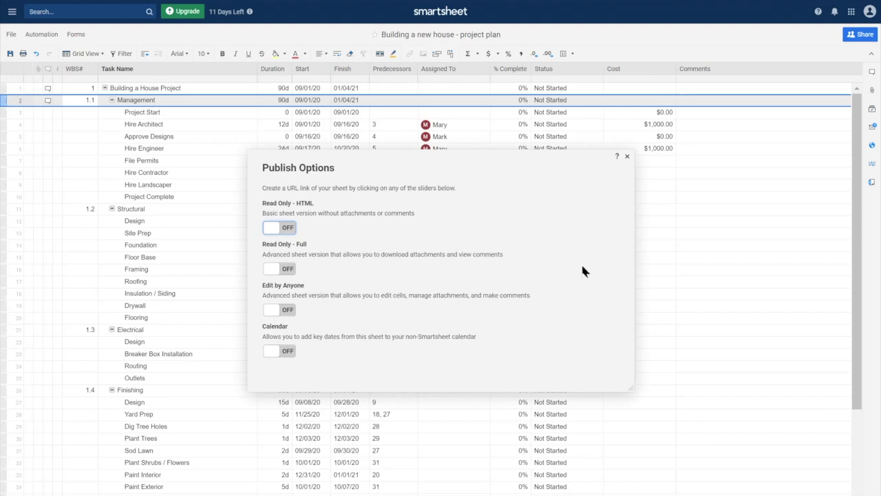
pyautogui.click(627, 156)
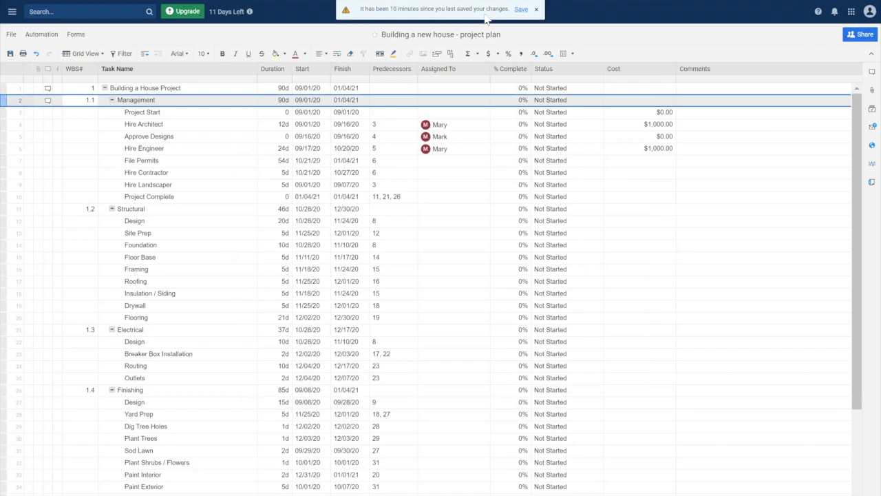
# Save the pending changes to the house-build plan and show the side navigation panel
pyautogui.click(521, 10)
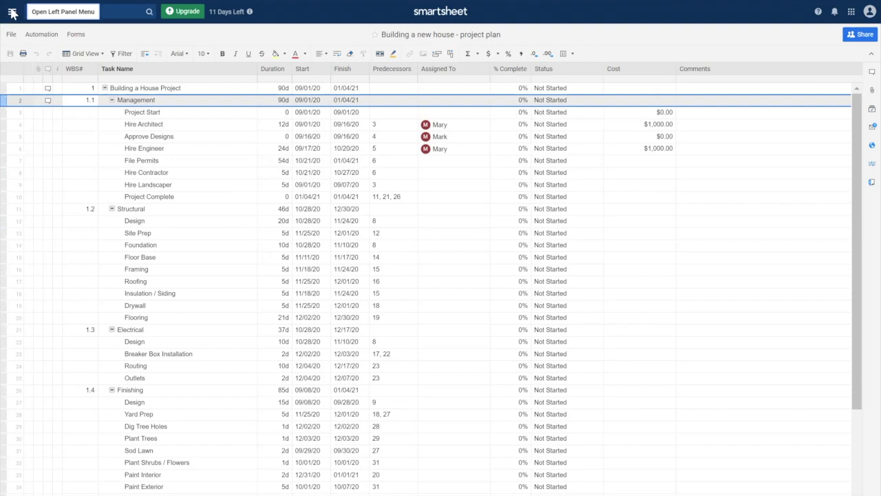
pyautogui.click(12, 13)
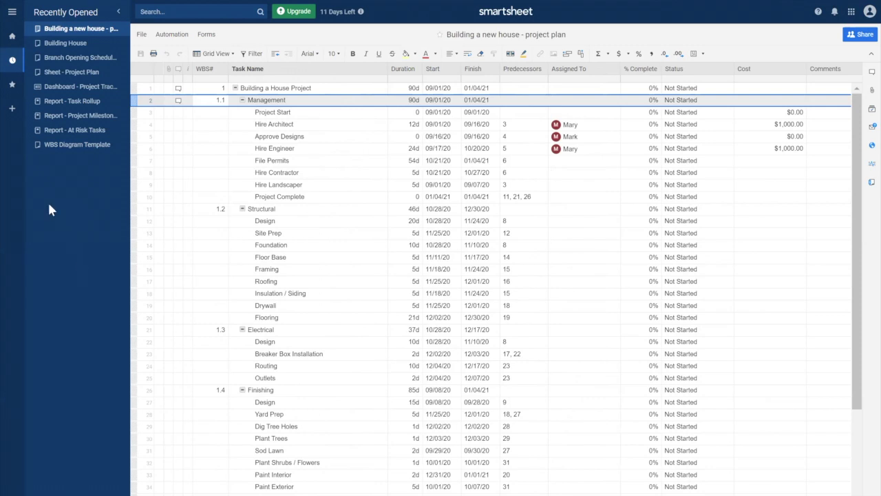
# From Home, open the 'Building a new house' workspace holding the project plan sheet
pyautogui.click(12, 39)
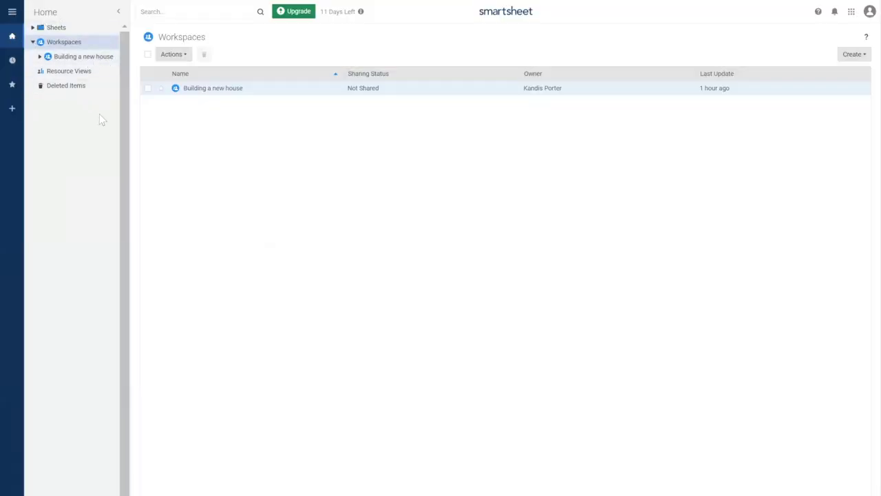
pyautogui.click(71, 57)
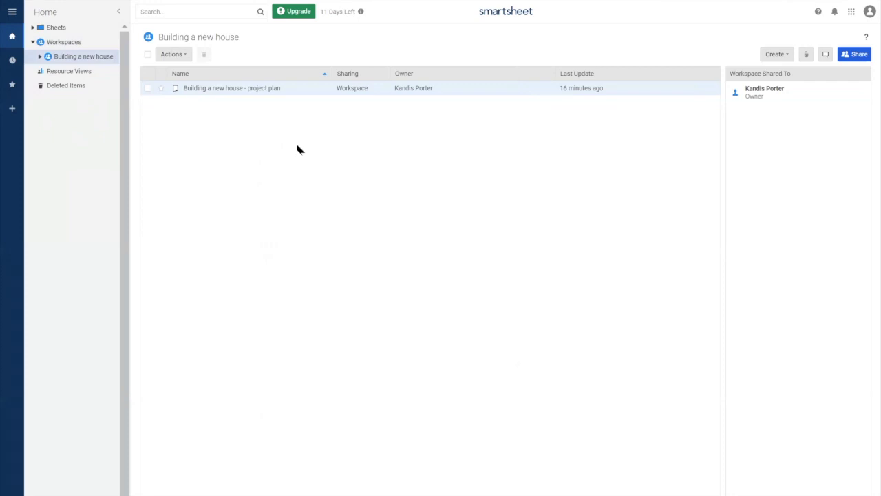